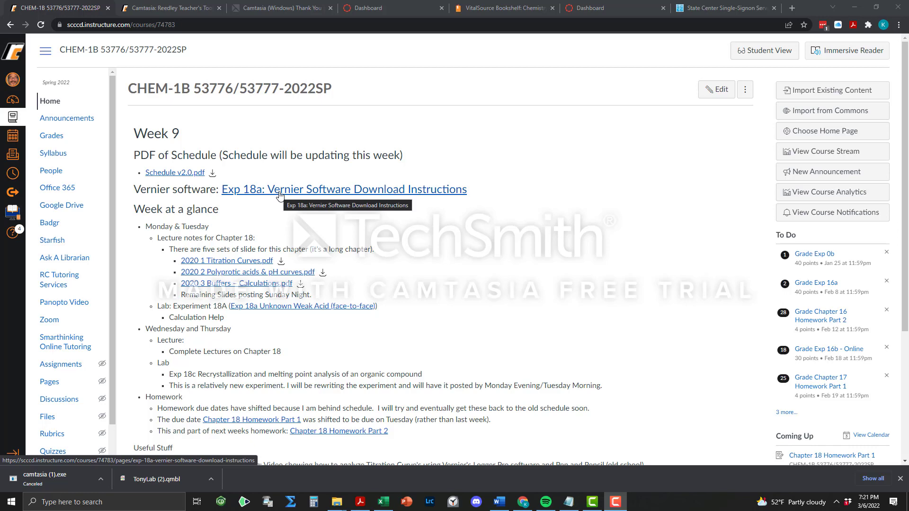
Open the Exp 18a Vernier software download instructions, and open TonyLab.qmbl from the Vernier Software folder in Logger Pro
{"action": "left_click", "coordinate": [280, 196]}
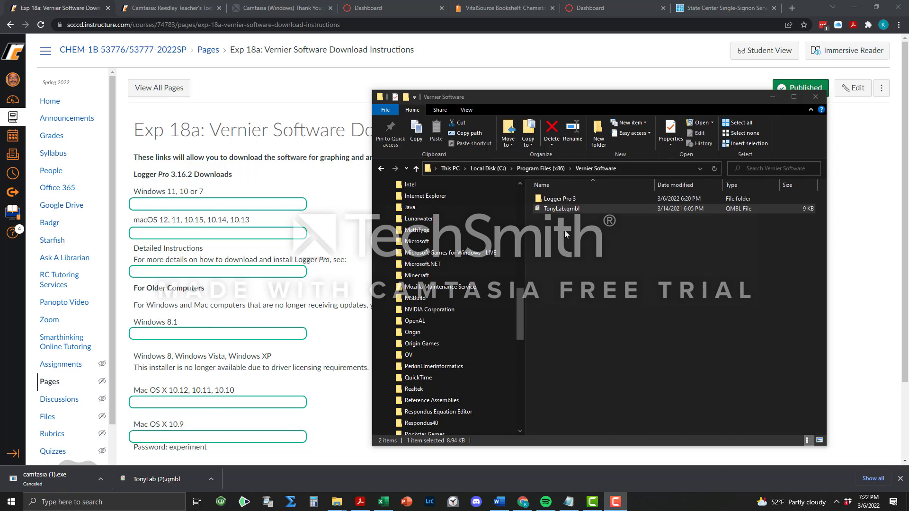
{"action": "double_click", "coordinate": [552, 209]}
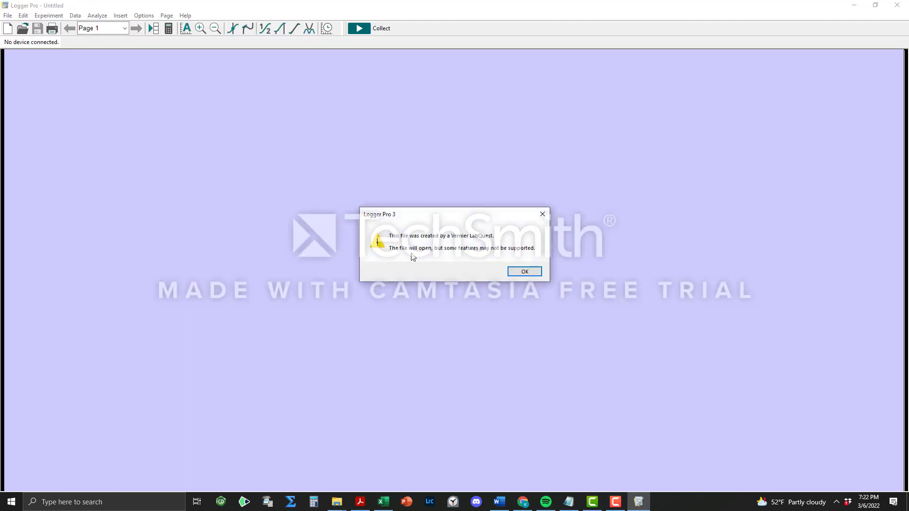
{"action": "left_click", "coordinate": [528, 273]}
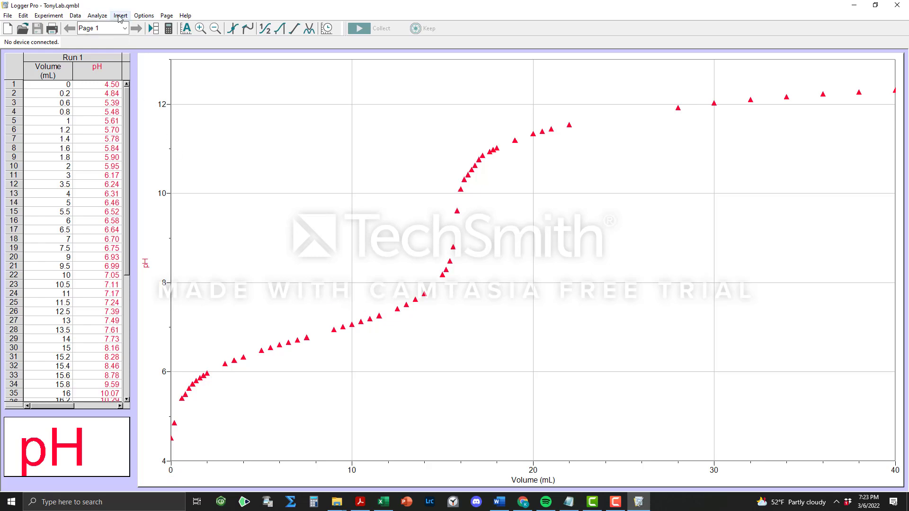
Turn on Interpolate for the titration graph and add a linear fit to the points from 5 to 11 mL
{"action": "left_click", "coordinate": [96, 18]}
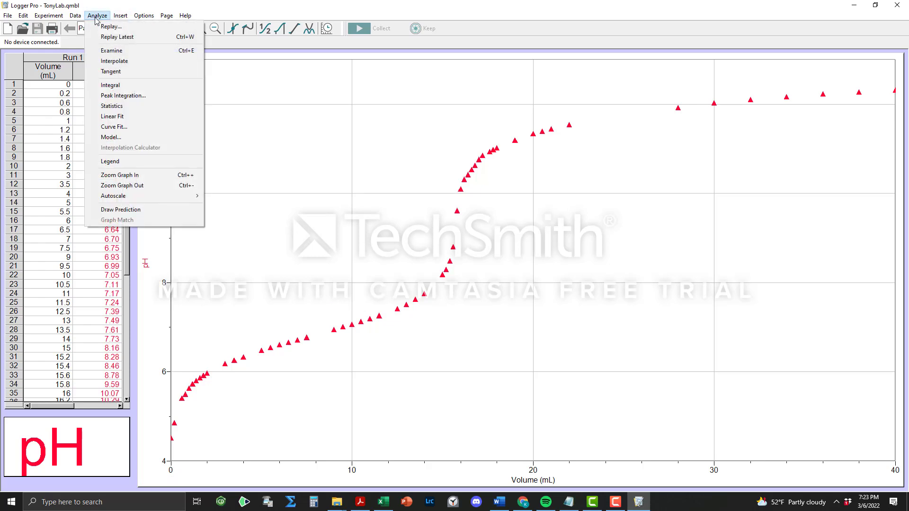
{"action": "left_click", "coordinate": [118, 62]}
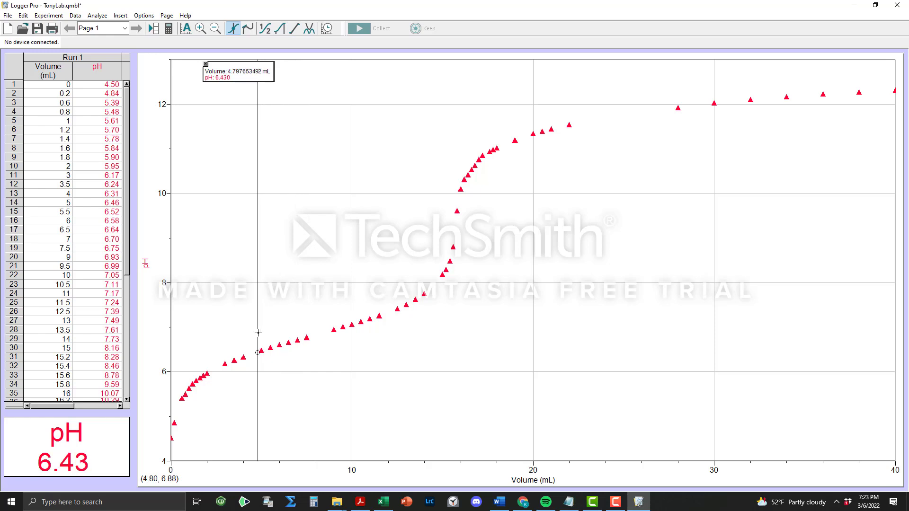
{"action": "left_click_drag", "start_coordinate": [258, 332], "coordinate": [377, 328]}
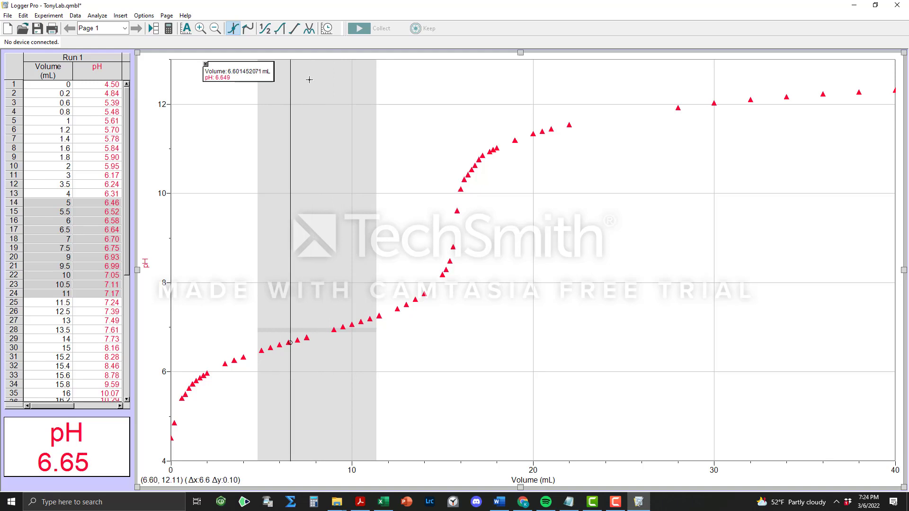
{"action": "left_click", "coordinate": [295, 29]}
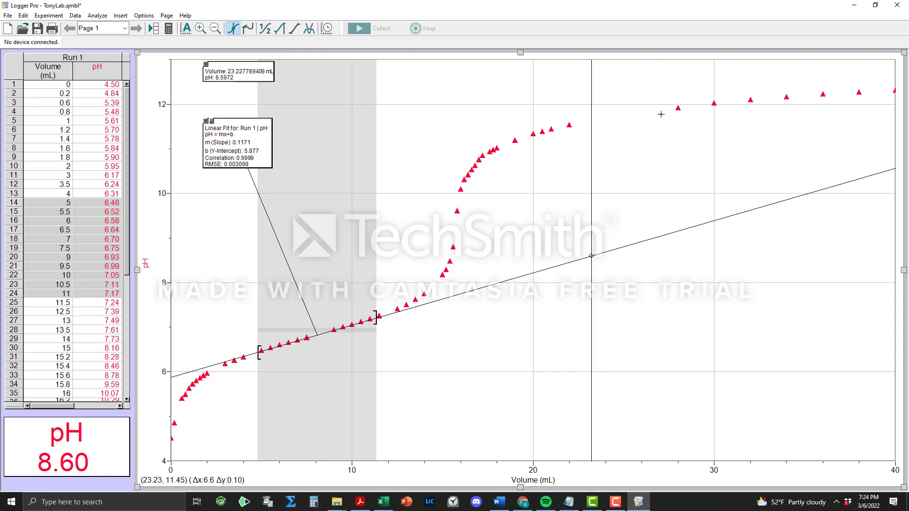
Try a linear fit on the upper plateau points from 22 to 38 mL and place its results box below the line
{"action": "left_click", "coordinate": [586, 130]}
{"action": "left_click_drag", "start_coordinate": [586, 129], "coordinate": [772, 129]}
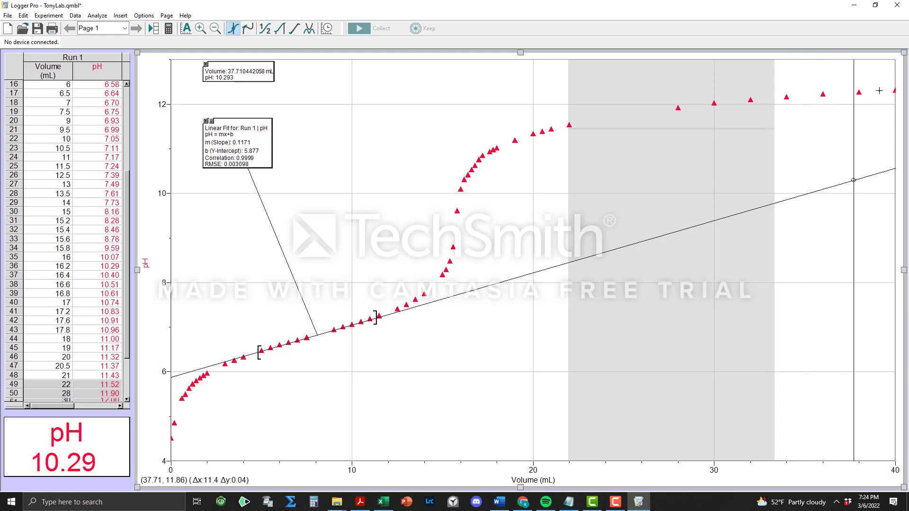
{"action": "left_click_drag", "start_coordinate": [872, 98], "coordinate": [563, 141]}
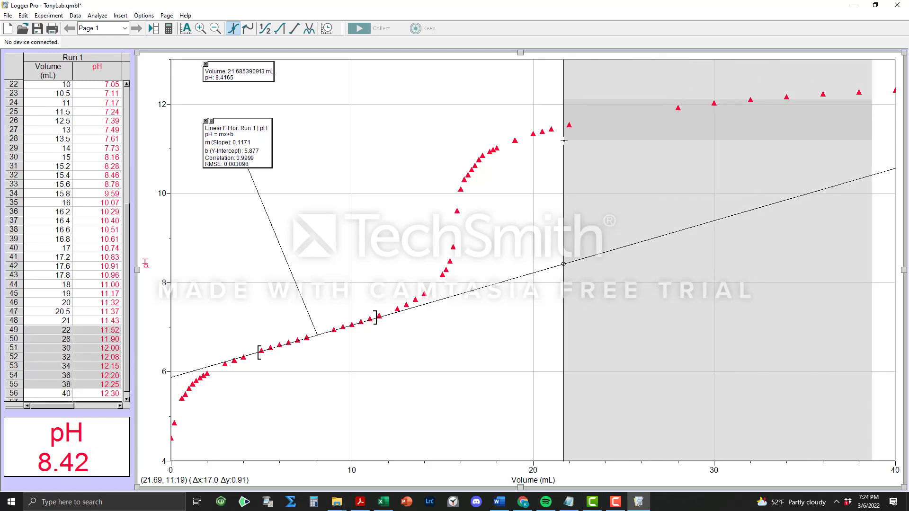
{"action": "left_click", "coordinate": [294, 29]}
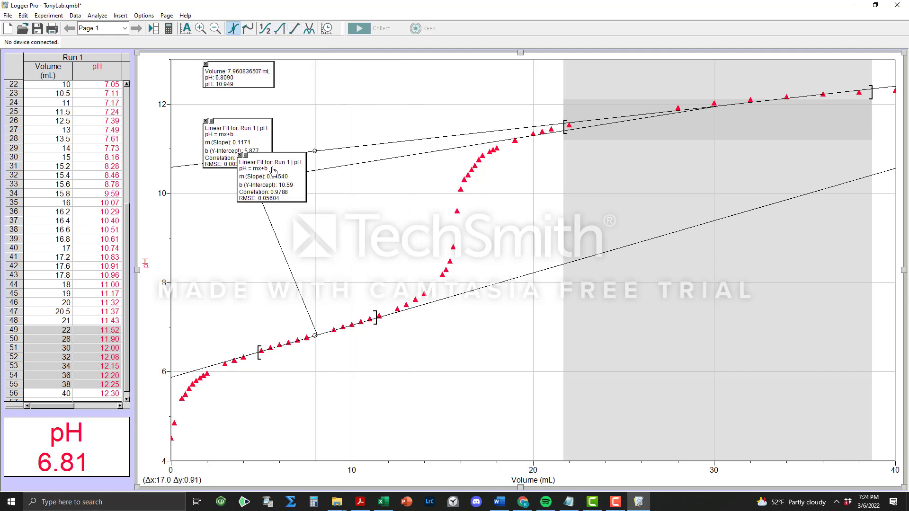
{"action": "left_click_drag", "start_coordinate": [267, 169], "coordinate": [743, 147]}
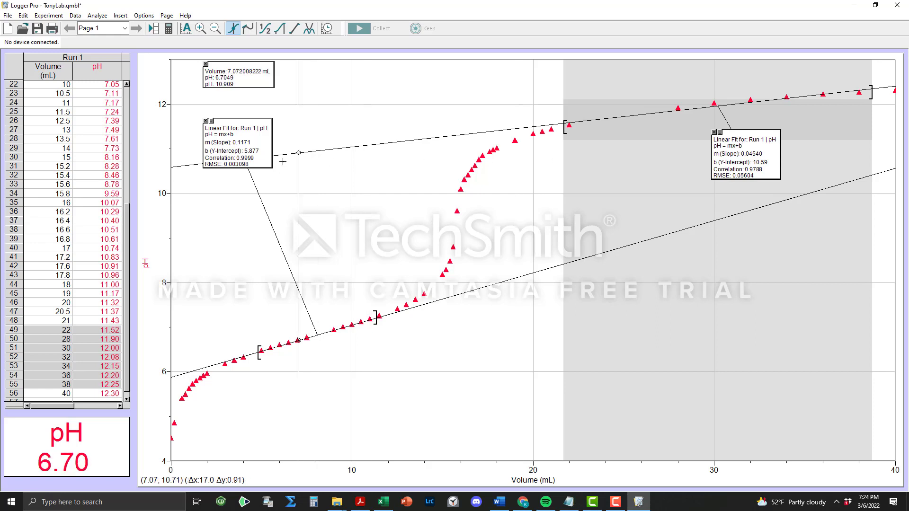
Place the lower fit's results box near its line, and replace the upper plateau fit with one covering 22 to 30 mL, labelled beside those points
{"action": "left_click_drag", "start_coordinate": [251, 140], "coordinate": [236, 277]}
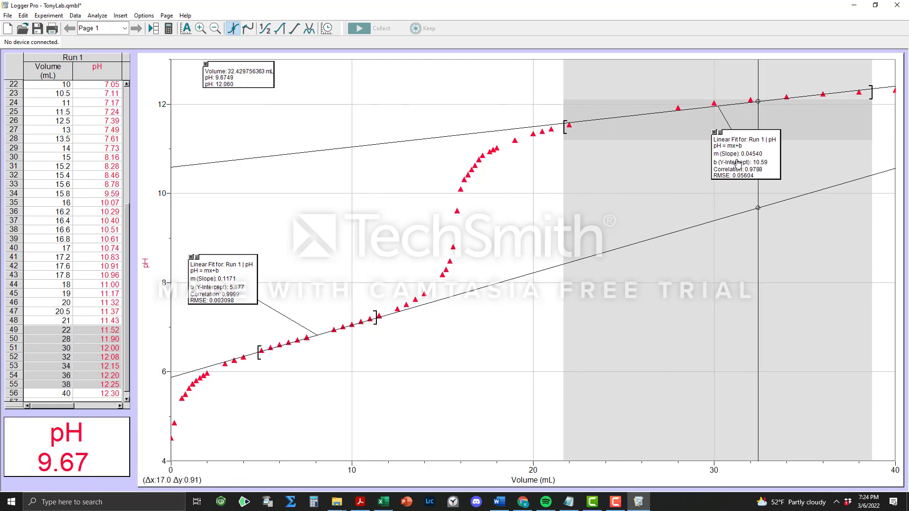
{"action": "key", "text": "Delete"}
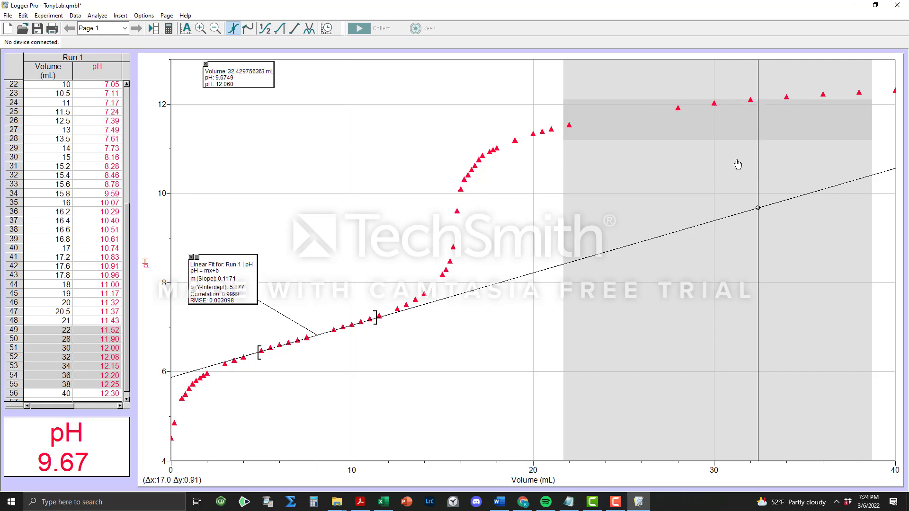
{"action": "left_click_drag", "start_coordinate": [566, 120], "coordinate": [718, 138]}
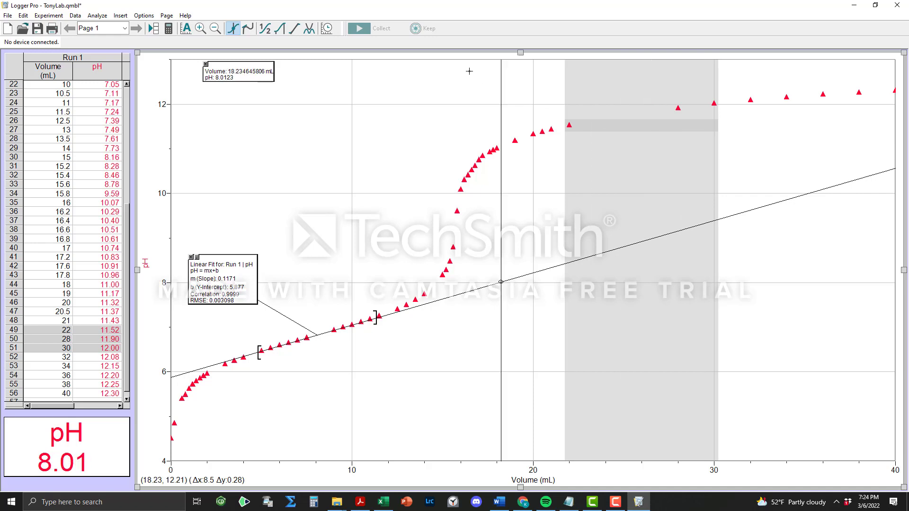
{"action": "left_click", "coordinate": [296, 30]}
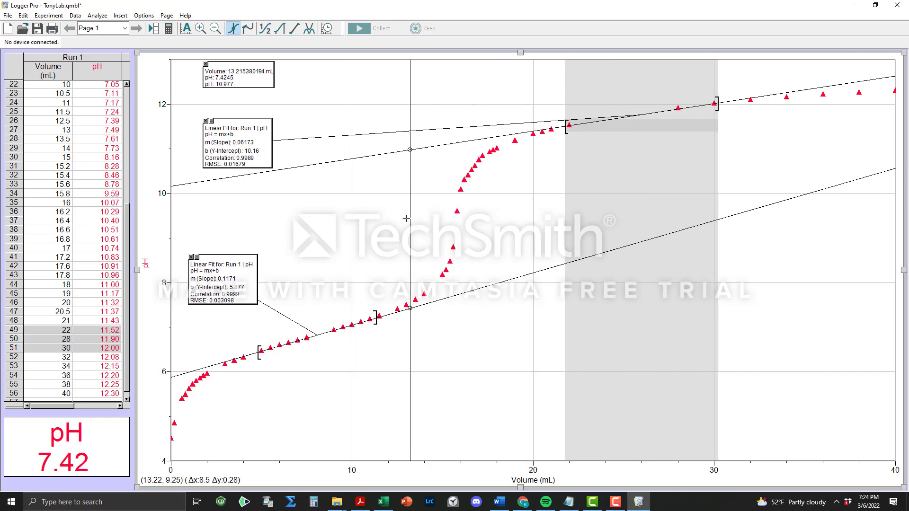
{"action": "left_click_drag", "start_coordinate": [269, 146], "coordinate": [731, 141]}
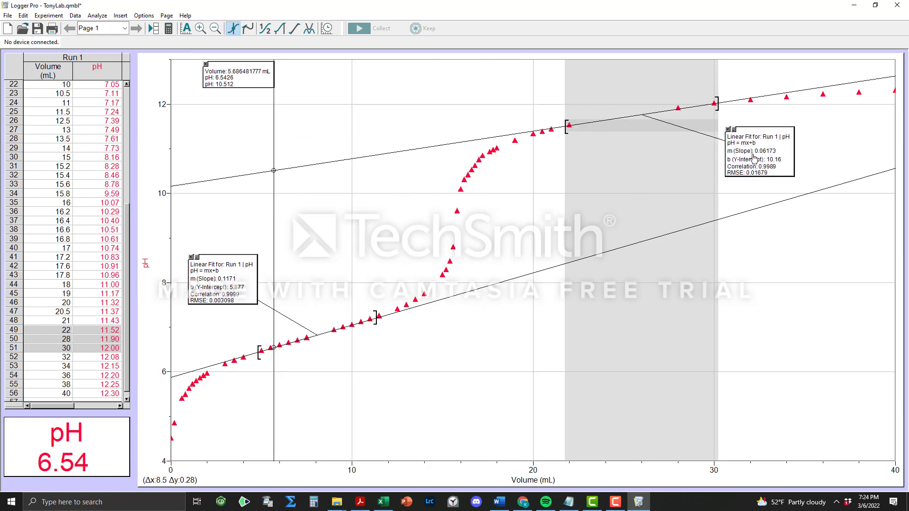
Add a linear fit to the steep section of the titration curve covering the points from 15.6 to 16 mL
{"action": "left_click", "coordinate": [463, 193]}
{"action": "left_click_drag", "start_coordinate": [457, 195], "coordinate": [451, 207]}
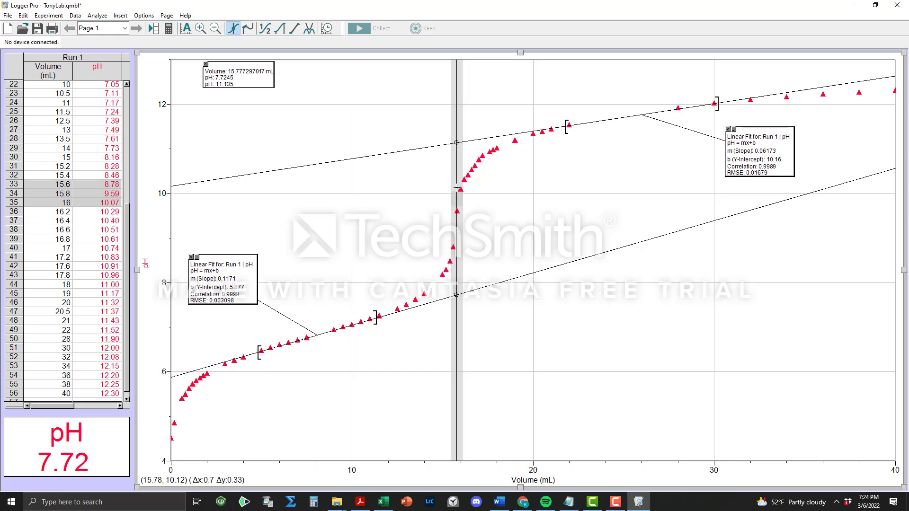
{"action": "left_click", "coordinate": [293, 31]}
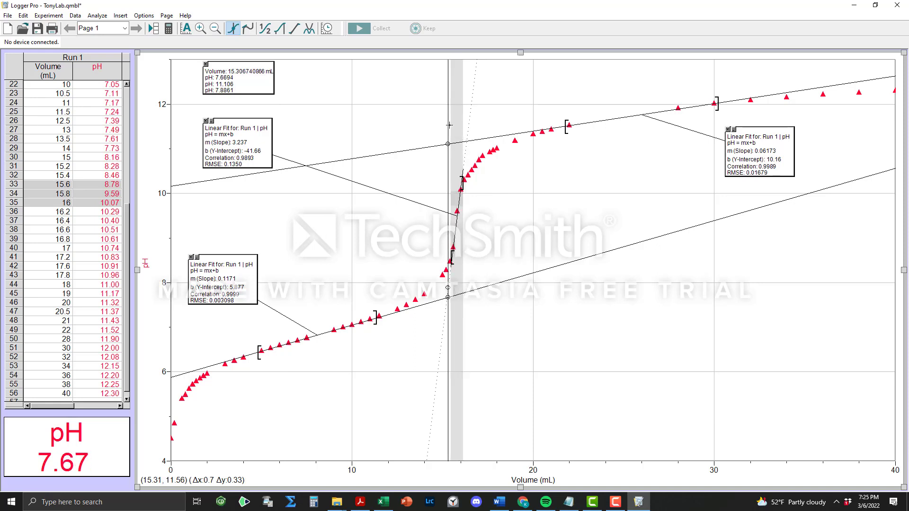
Zoom in on the intersection of the steep and lower fit lines and compare its volume and pH with Point 1 in the Excel table
{"action": "left_click_drag", "start_coordinate": [458, 140], "coordinate": [486, 166]}
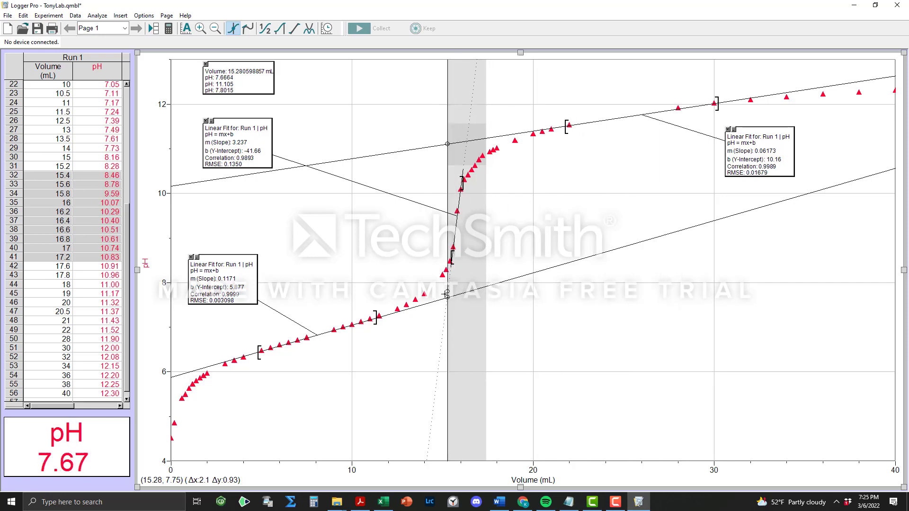
{"action": "left_click_drag", "start_coordinate": [422, 277], "coordinate": [471, 320]}
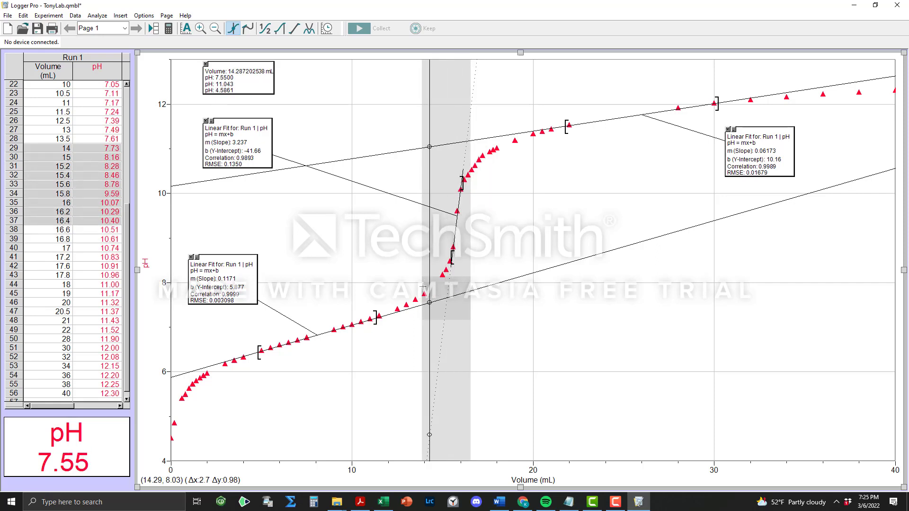
{"action": "left_click", "coordinate": [200, 28]}
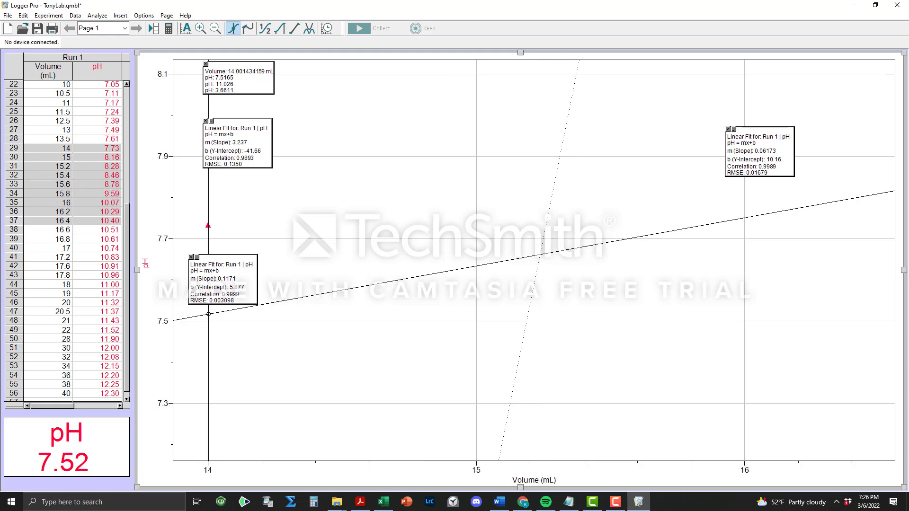
{"action": "key", "text": "alt+Tab"}
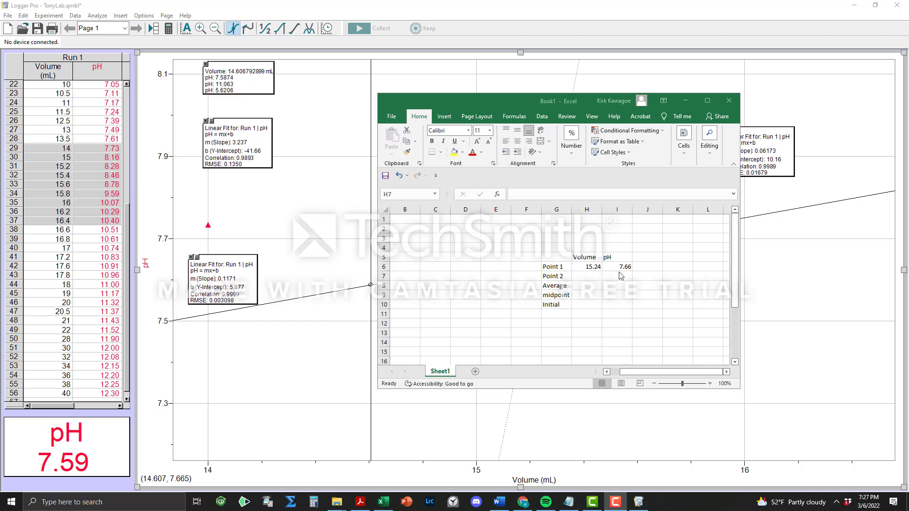
{"action": "left_click", "coordinate": [515, 88]}
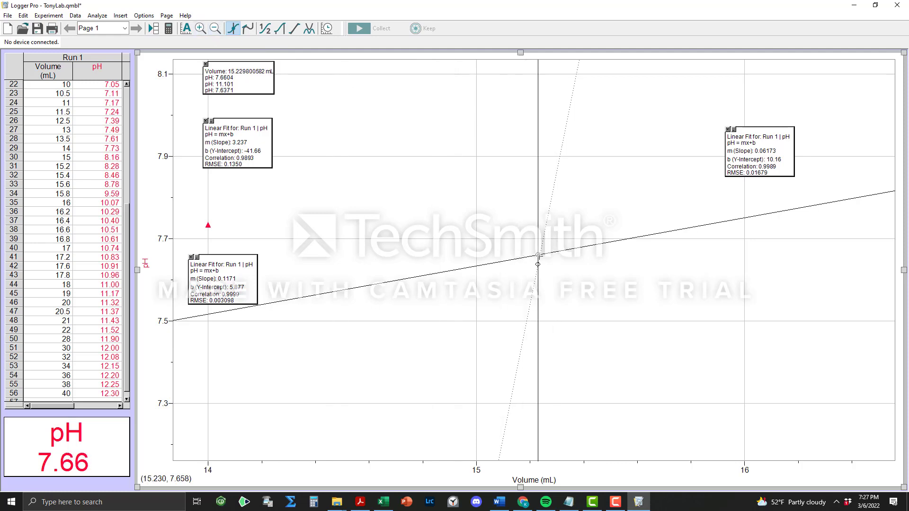
Return to the full graph and zoom in on the intersection of the steep and upper fit lines to read its volume and pH
{"action": "left_click", "coordinate": [215, 28]}
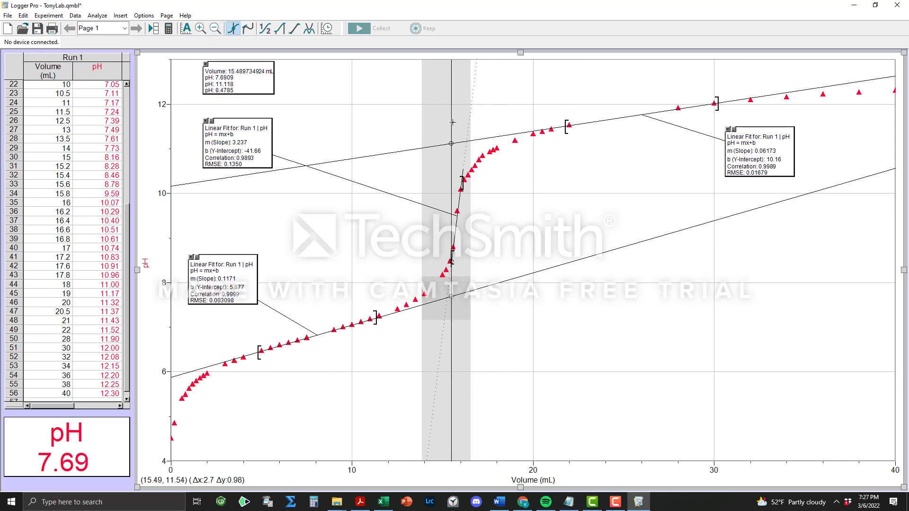
{"action": "left_click_drag", "start_coordinate": [450, 124], "coordinate": [481, 161]}
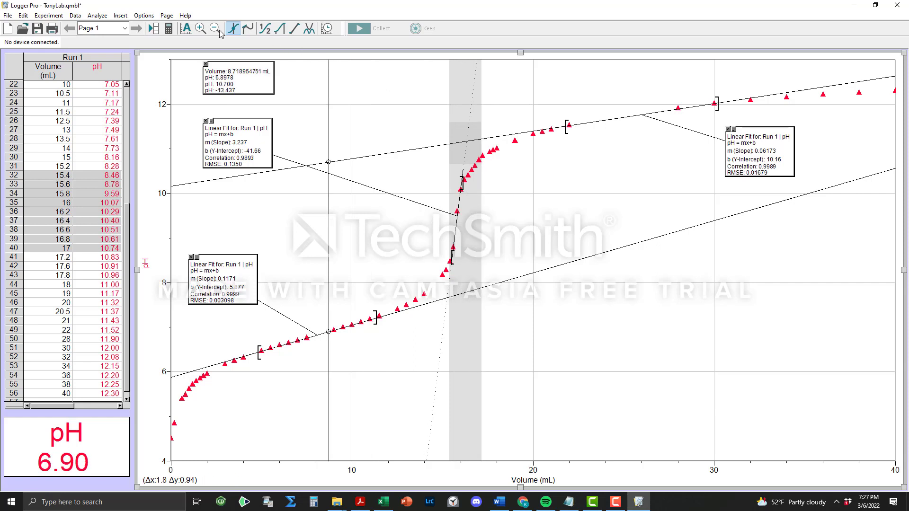
{"action": "left_click", "coordinate": [200, 28]}
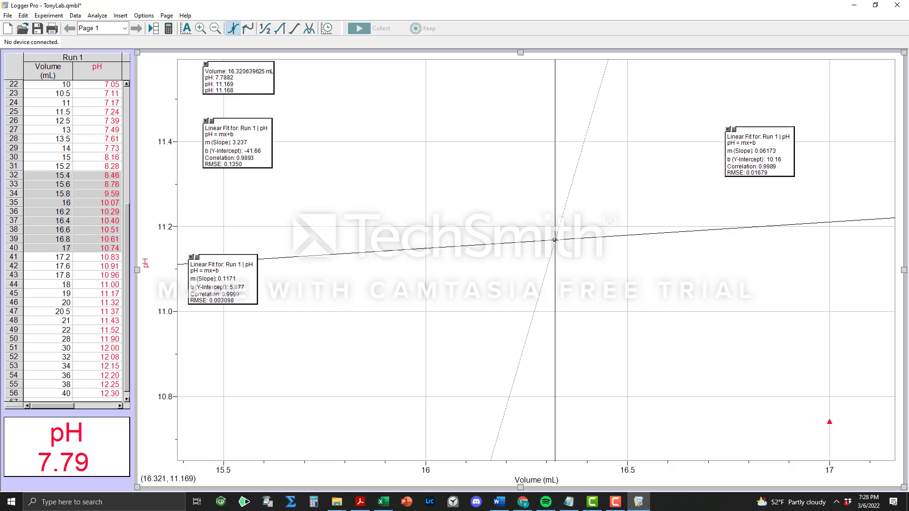
{"action": "key", "text": "F10"}
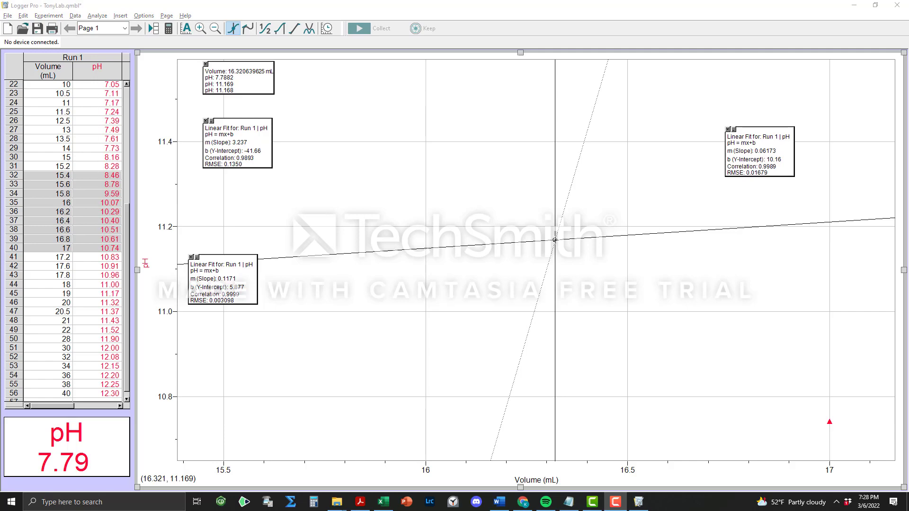
Switch to the Excel workbook and select the Point 2 volume cell, H7
{"action": "key", "text": "alt+Tab"}
{"action": "key", "text": "Tab"}
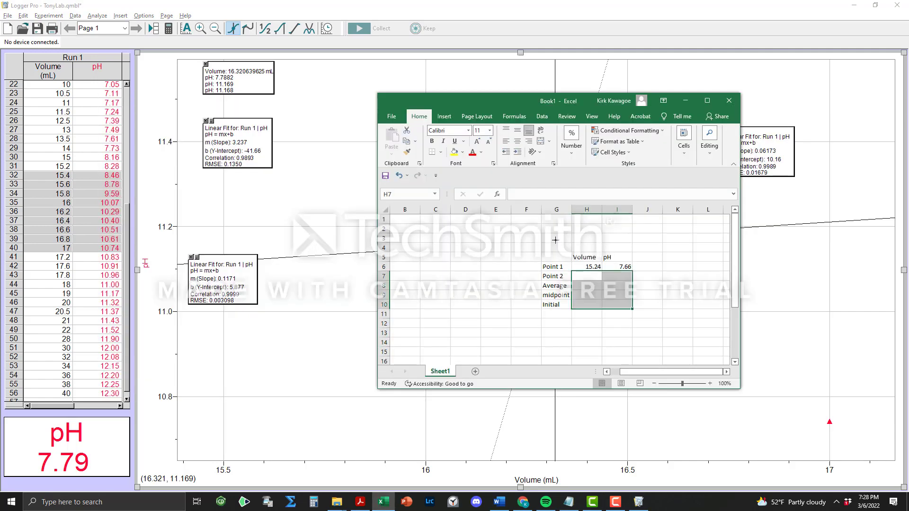
{"action": "left_click", "coordinate": [594, 276]}
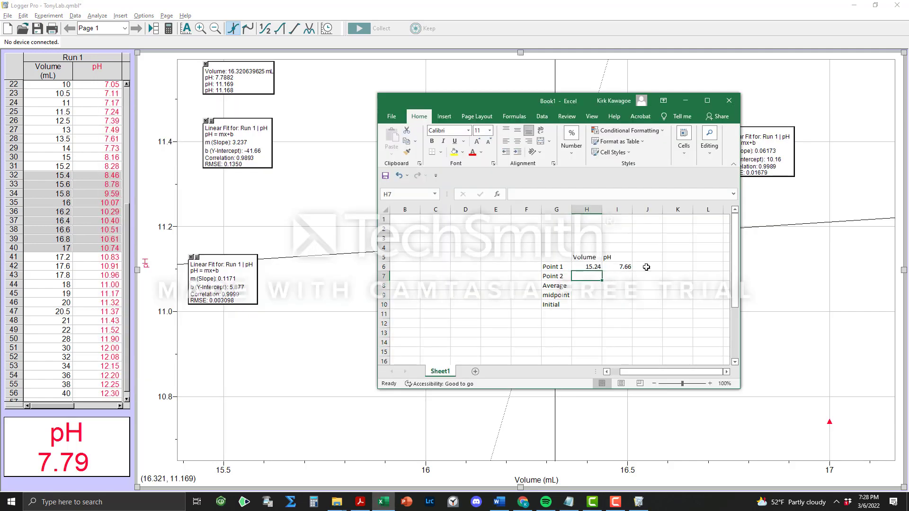
{"action": "type", "text": "11.1"}
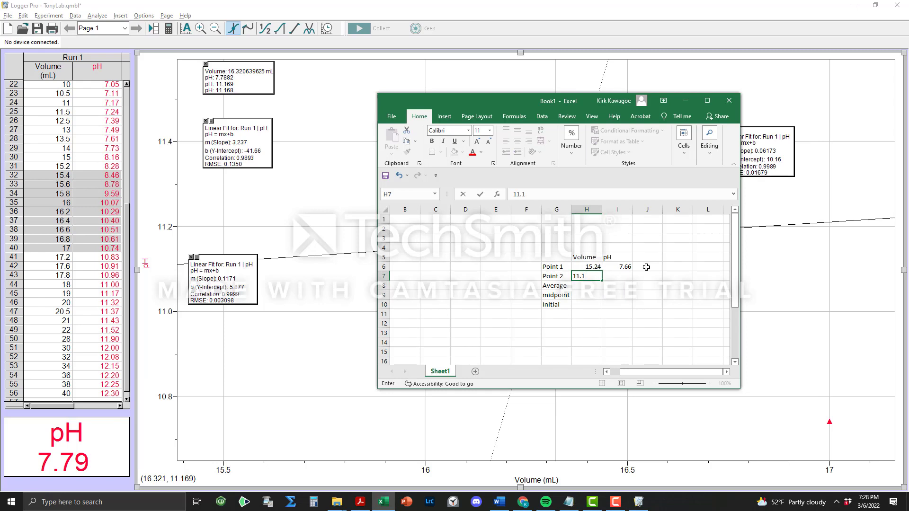
{"action": "type", "text": "7"}
{"action": "key", "text": "BackSpace"}
{"action": "key", "text": "BackSpace"}
{"action": "key", "text": "BackSpace"}
{"action": "key", "text": "BackSpace"}
{"action": "key", "text": "BackSpace"}
{"action": "key", "text": "Tab"}
{"action": "key", "text": "Up"}
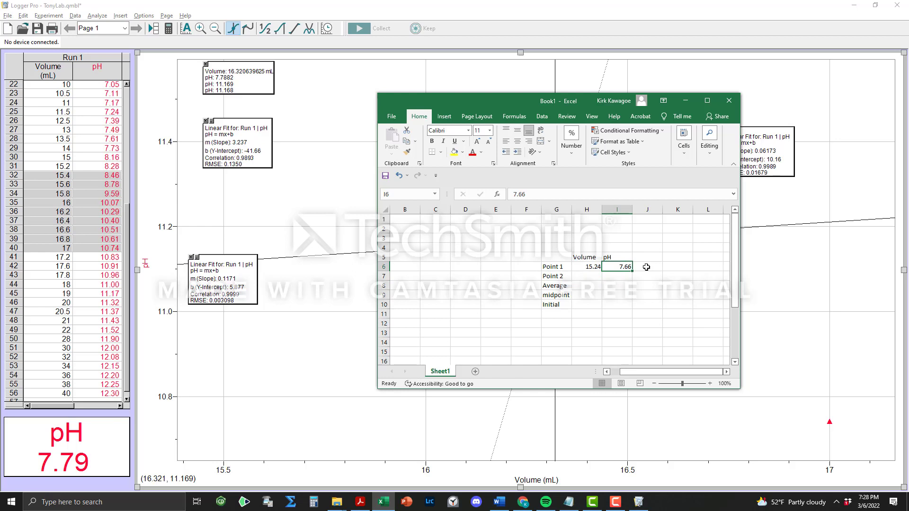
{"action": "key", "text": "Left"}
{"action": "key", "text": "Down"}
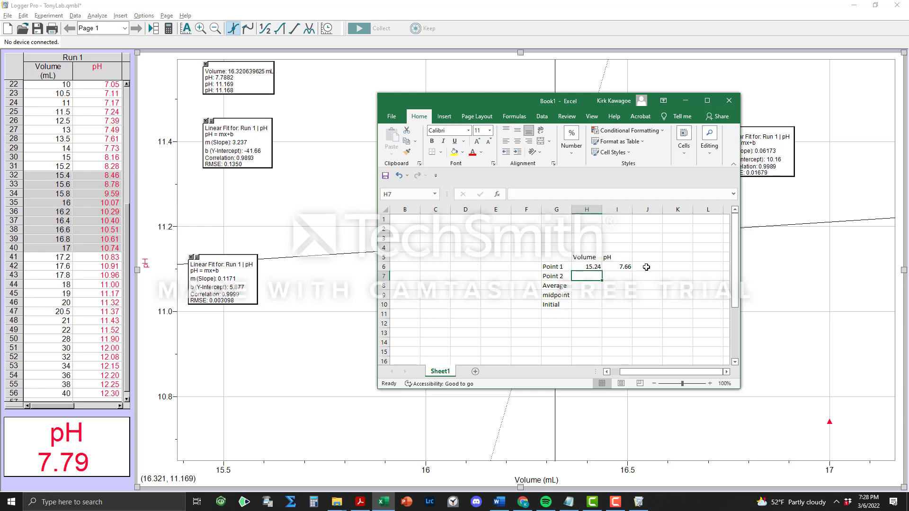
Enter 11.17 in the Point 2 volume cell, H7, and keep that cell selected
{"action": "type", "text": "11.17"}
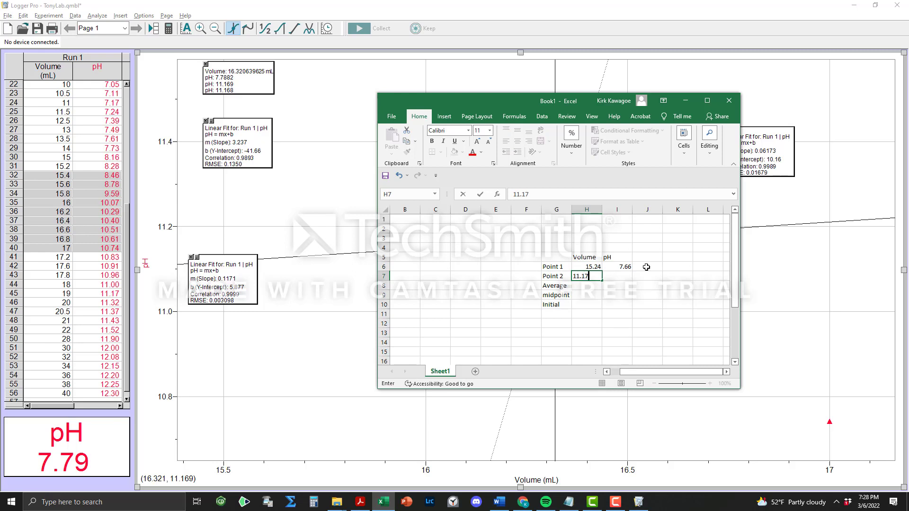
{"action": "key", "text": "Right"}
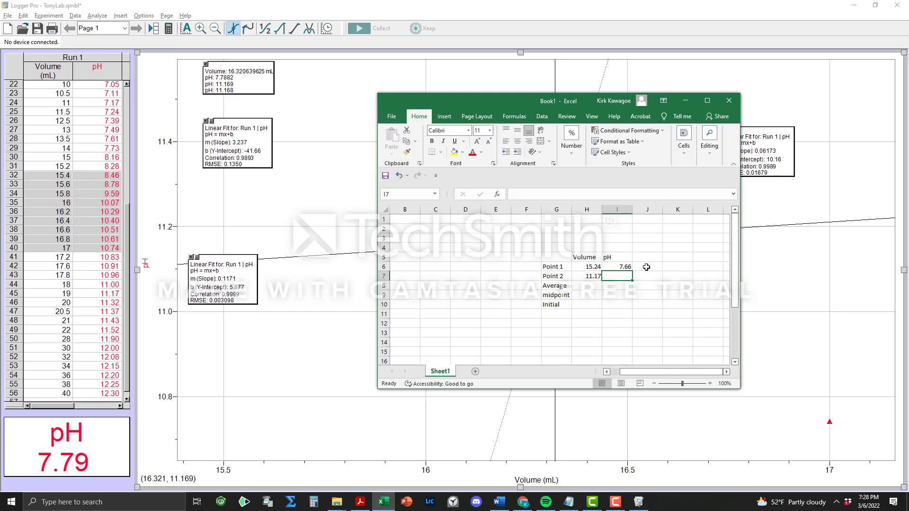
{"action": "key", "text": "Left"}
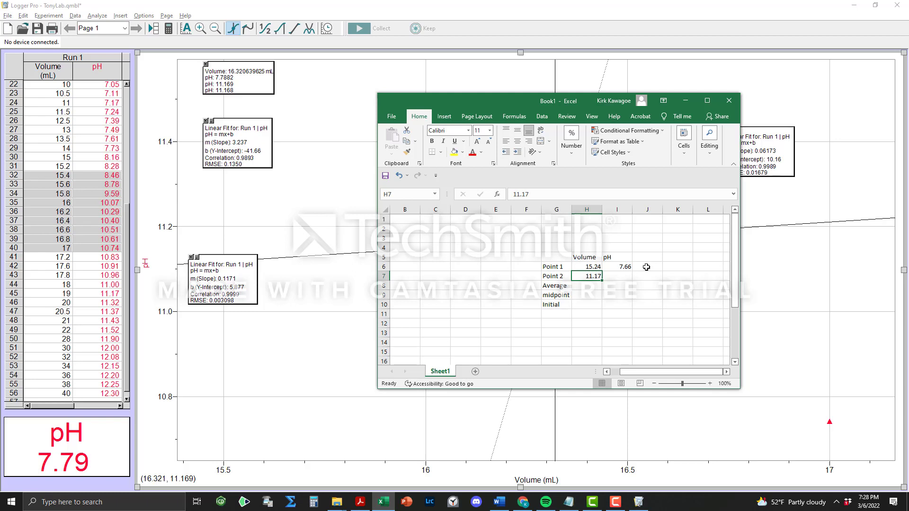
Enter 11.17 as the Point 2 pH in I7 and correct the Point 2 volume in H7 to 16.32
{"action": "key", "text": "Right"}
{"action": "type", "text": "1"}
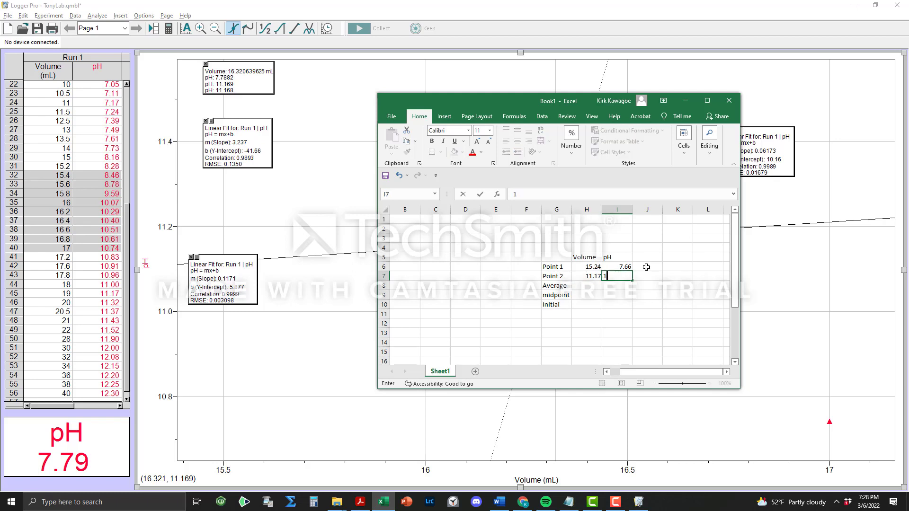
{"action": "type", "text": "1.17"}
{"action": "left_click", "coordinate": [593, 279]}
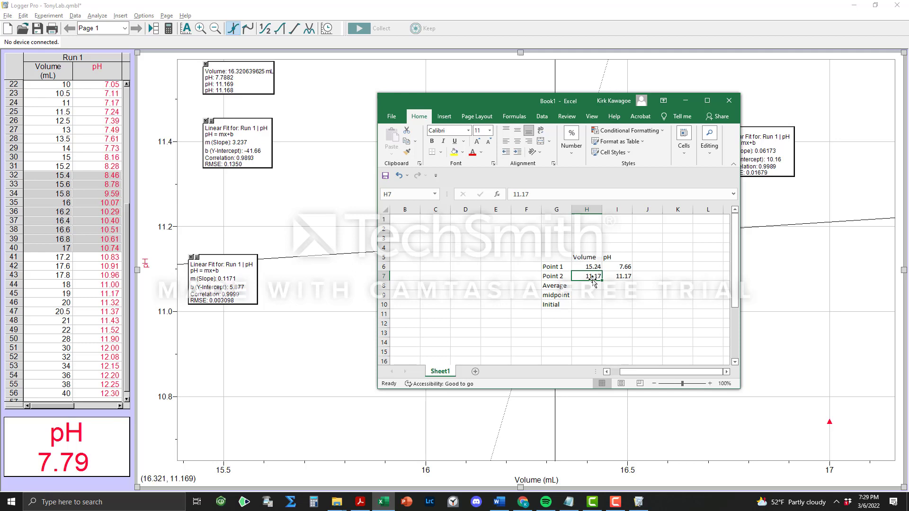
{"action": "type", "text": "16.32"}
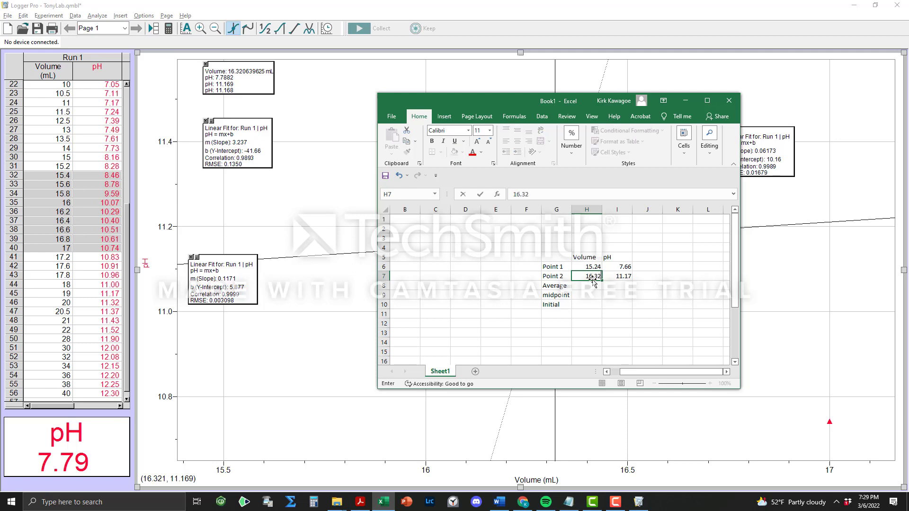
{"action": "key", "text": "Return"}
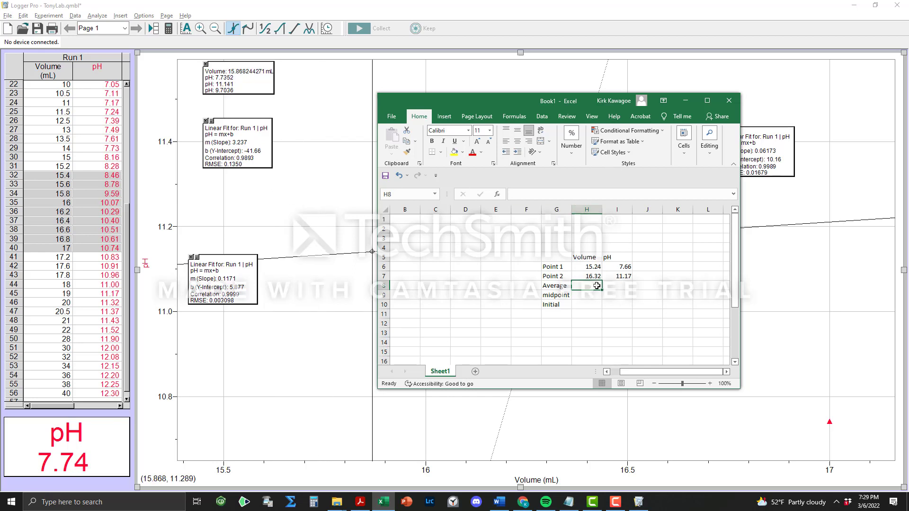
Calculate the average volume of Points 1 and 2 in H8 with =AVERAGE(H6:H7)
{"action": "type", "text": "=av"}
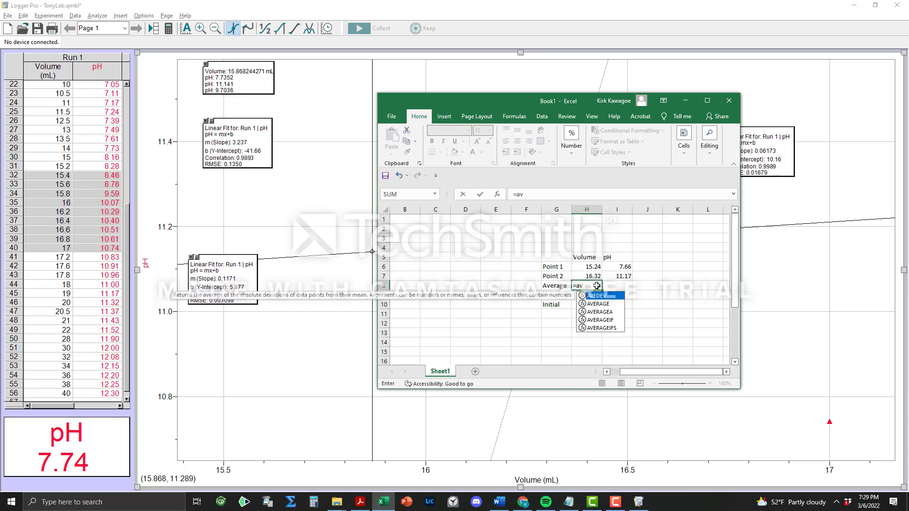
{"action": "type", "text": "er"}
{"action": "key", "text": "Tab"}
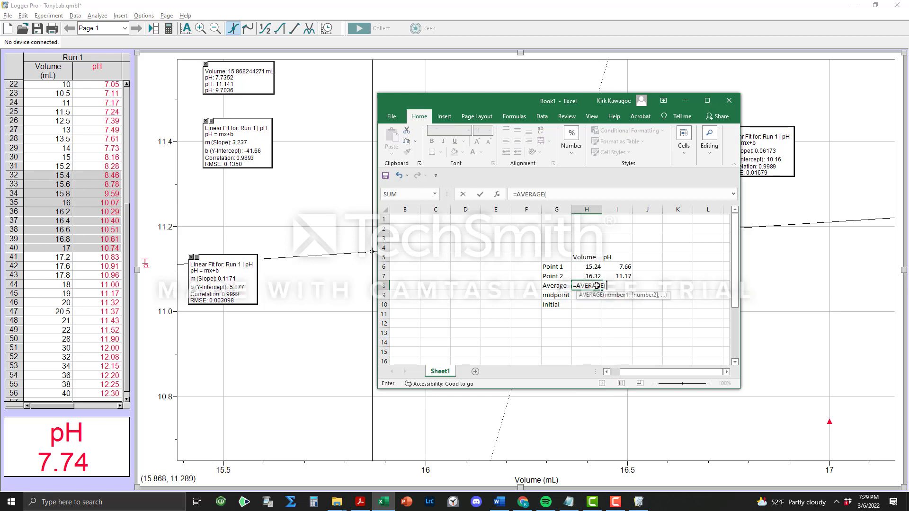
{"action": "key", "text": "Up"}
{"action": "key", "text": "shift+Up"}
{"action": "key", "text": "Return"}
{"action": "key", "text": "Up"}
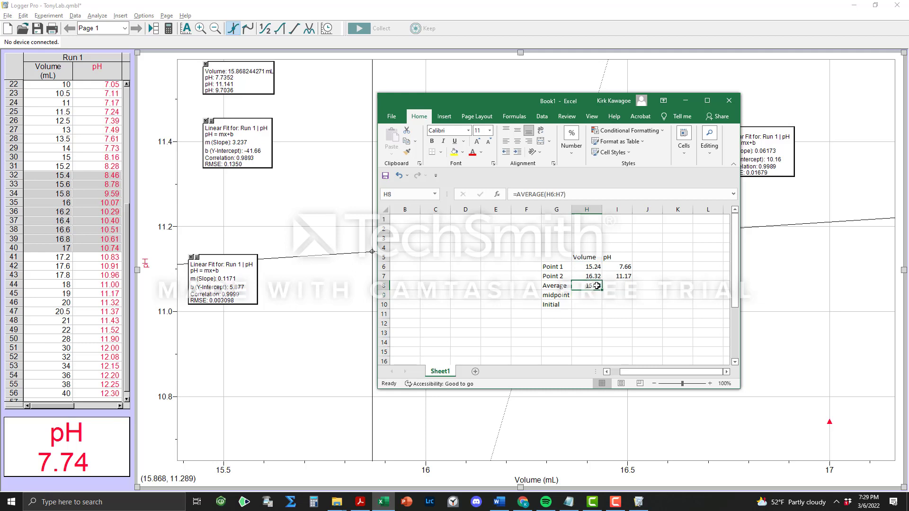
Copy the average volume formula from H8 into the average pH cell, I8
{"action": "key", "text": "Right"}
{"action": "key", "text": "Up"}
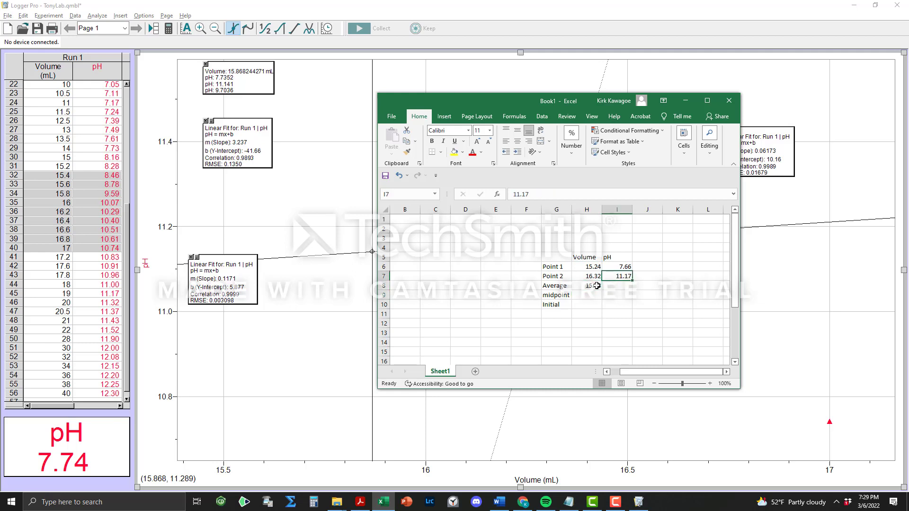
{"action": "key", "text": "Up"}
{"action": "key", "text": "Down"}
{"action": "key", "text": "Down"}
{"action": "key", "text": "Left"}
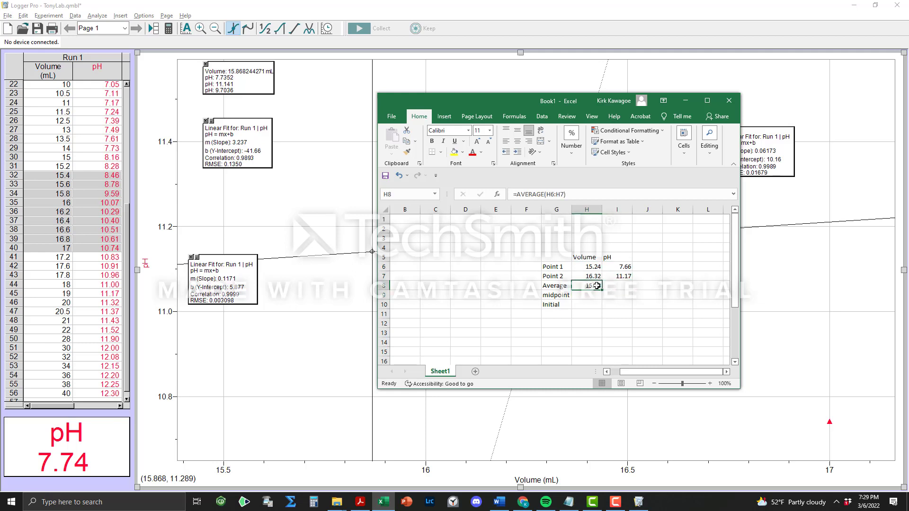
{"action": "key", "text": "ctrl+c"}
{"action": "key", "text": "Right"}
{"action": "key", "text": "ctrl+v"}
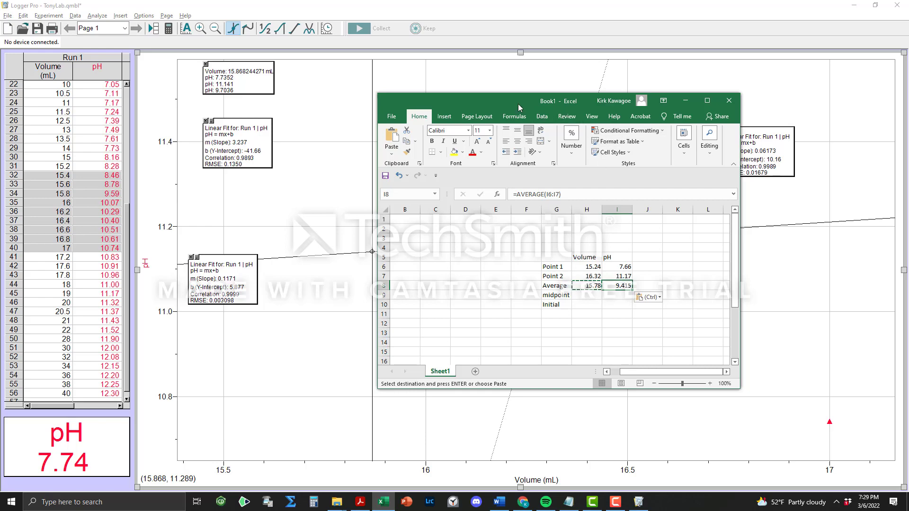
Return the Logger Pro graph to its full view and bring the Excel workbook back to review the average volume in H8
{"action": "left_click_drag", "start_coordinate": [517, 102], "coordinate": [0, 120]}
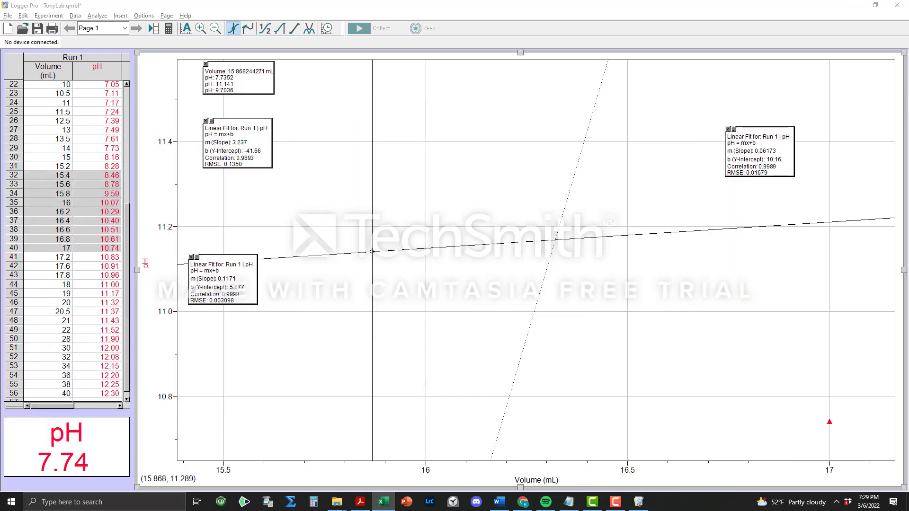
{"action": "left_click", "coordinate": [215, 29]}
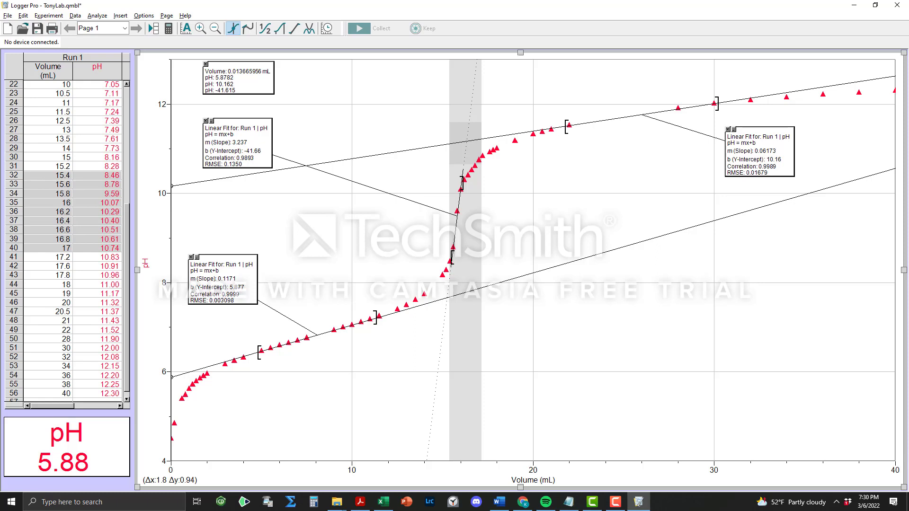
{"action": "key", "text": "alt+Tab"}
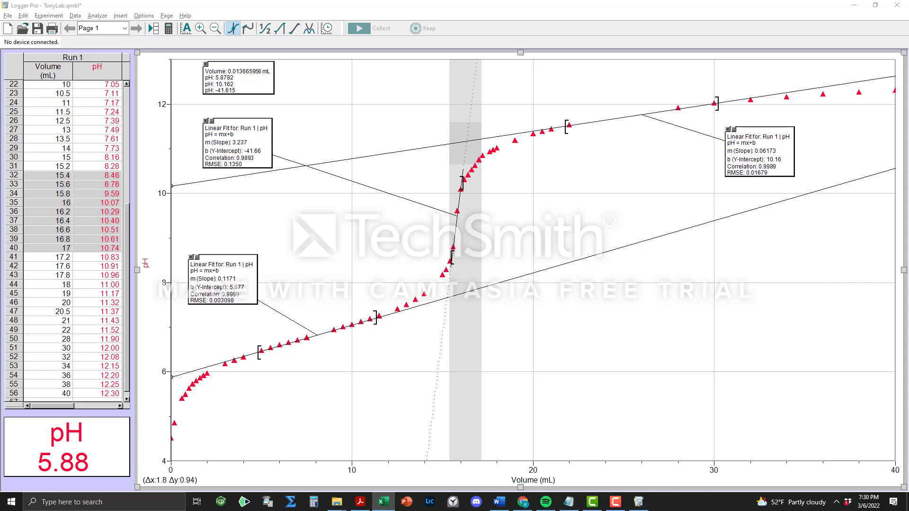
{"action": "left_click_drag", "start_coordinate": [0, 229], "coordinate": [563, 106]}
{"action": "key", "text": "Left"}
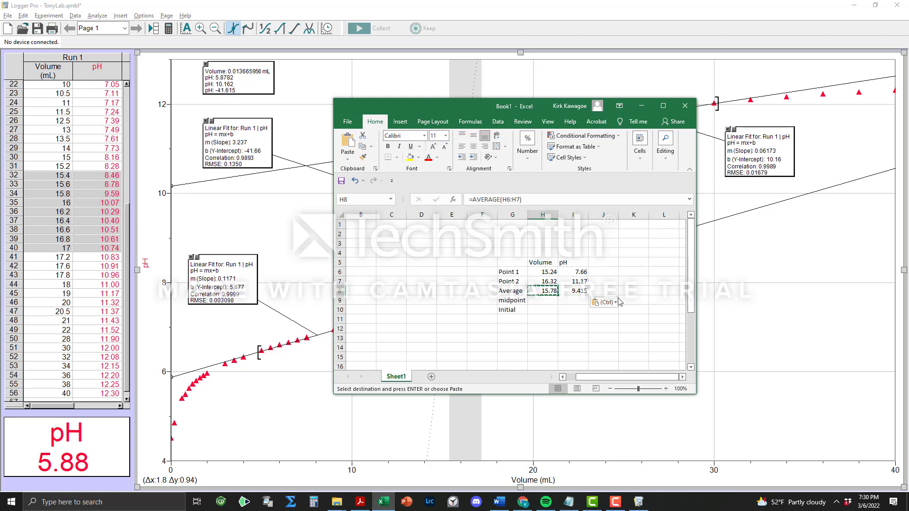
{"action": "key", "text": "Escape"}
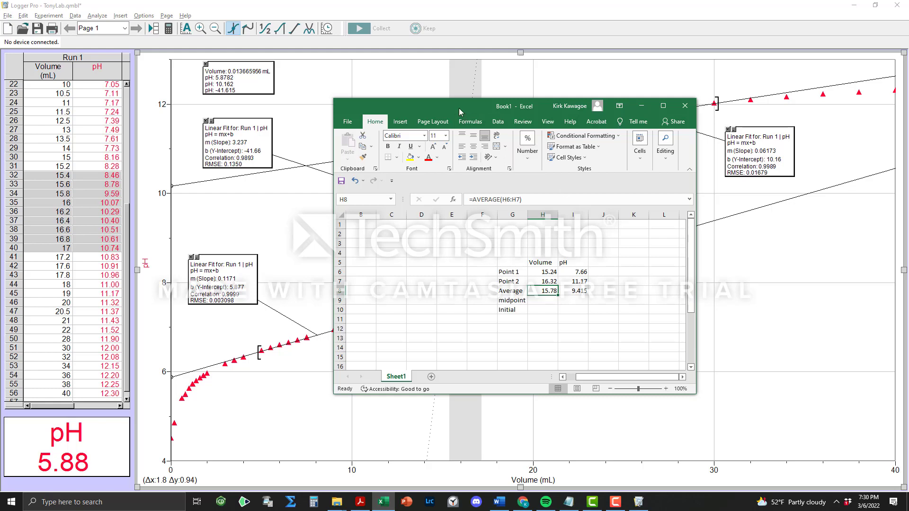
Move the workbook aside, zoom in on the steep region from about 13 to 18 mL to examine the equivalence point, and restore the full graph
{"action": "left_click_drag", "start_coordinate": [459, 111], "coordinate": [0, 182]}
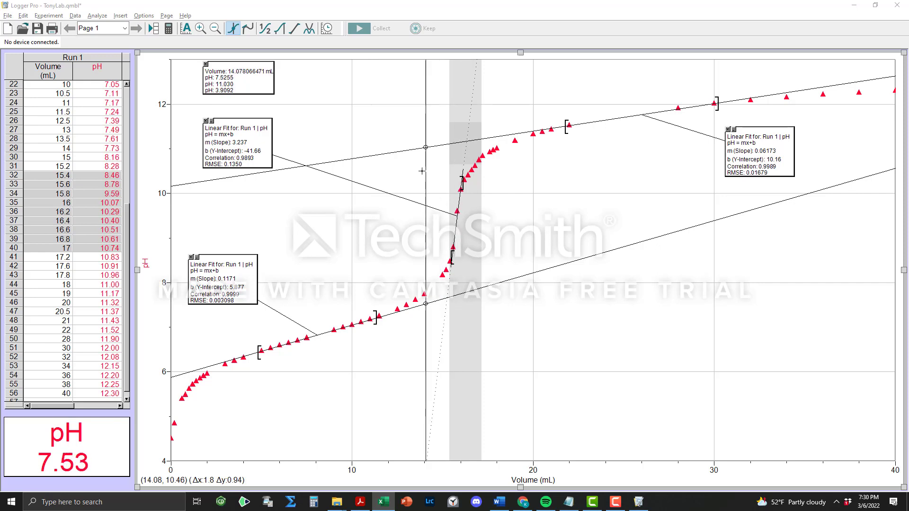
{"action": "left_click", "coordinate": [453, 222]}
{"action": "left_click_drag", "start_coordinate": [434, 223], "coordinate": [482, 222]}
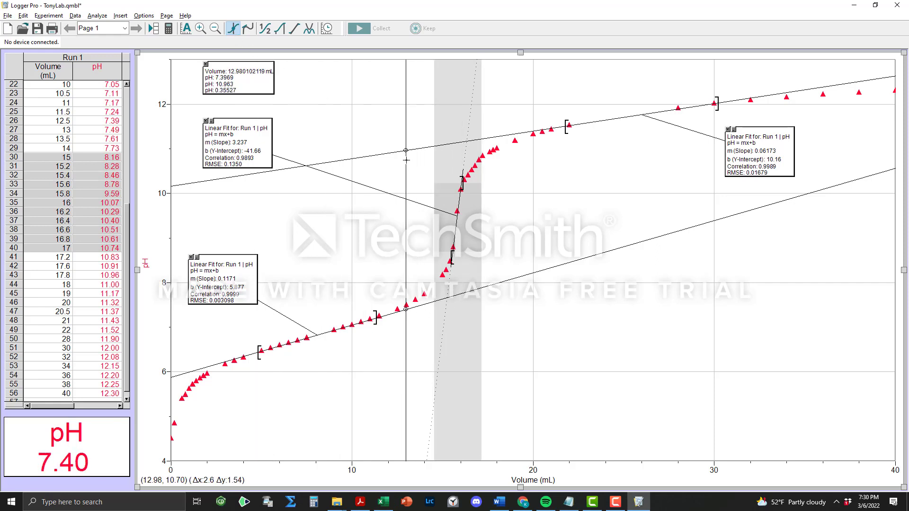
{"action": "left_click_drag", "start_coordinate": [406, 280], "coordinate": [510, 280]}
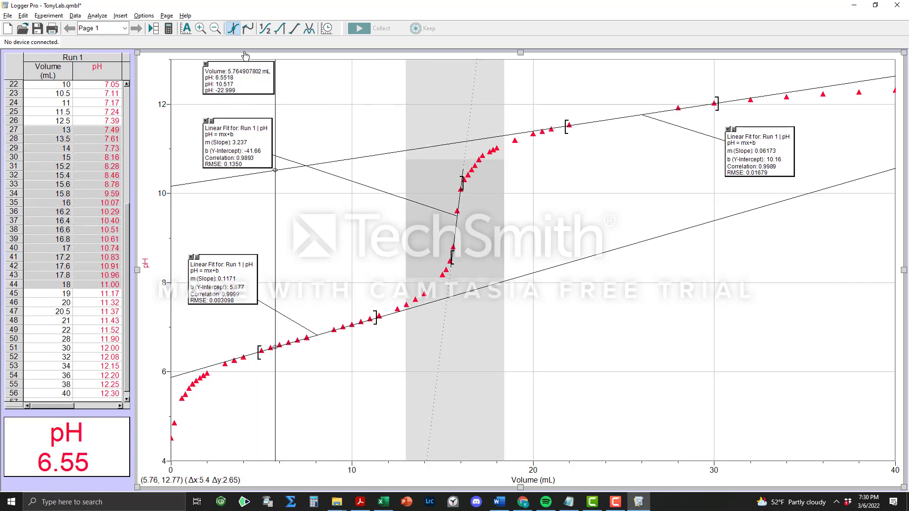
{"action": "left_click", "coordinate": [200, 29]}
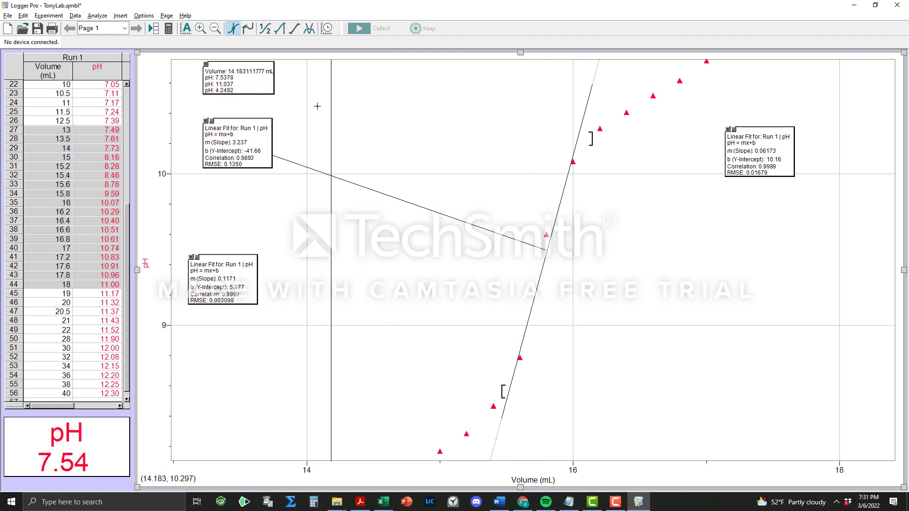
{"action": "left_click", "coordinate": [220, 30]}
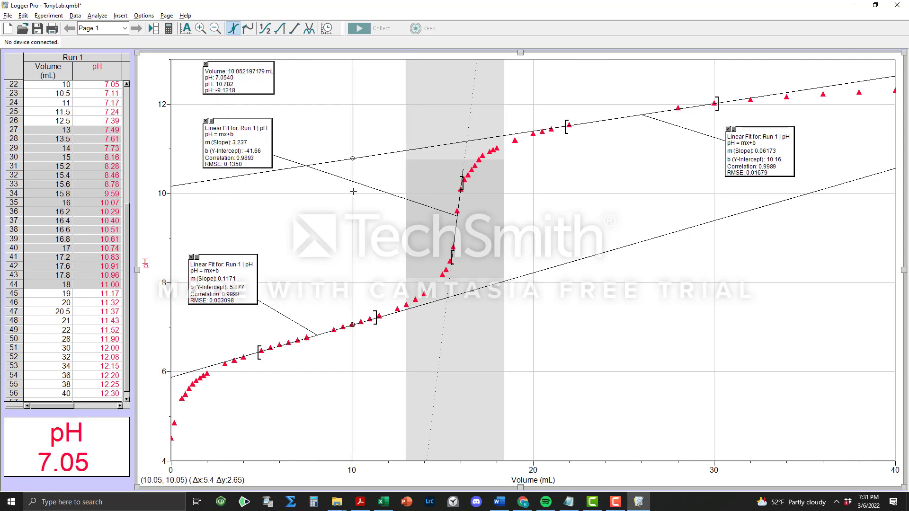
Switch to the Excel workbook and calculate the midpoint volume in H9 with =H8/2
{"action": "left_click", "coordinate": [384, 501]}
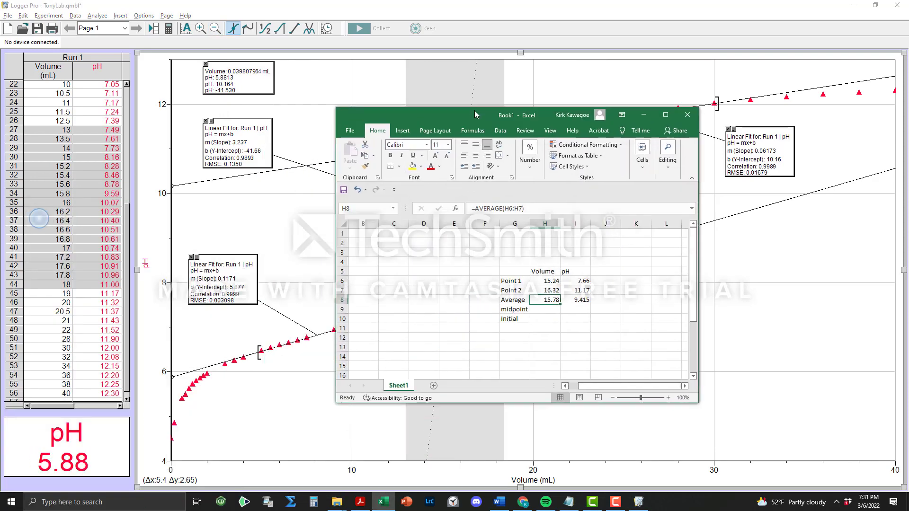
{"action": "left_click", "coordinate": [570, 304]}
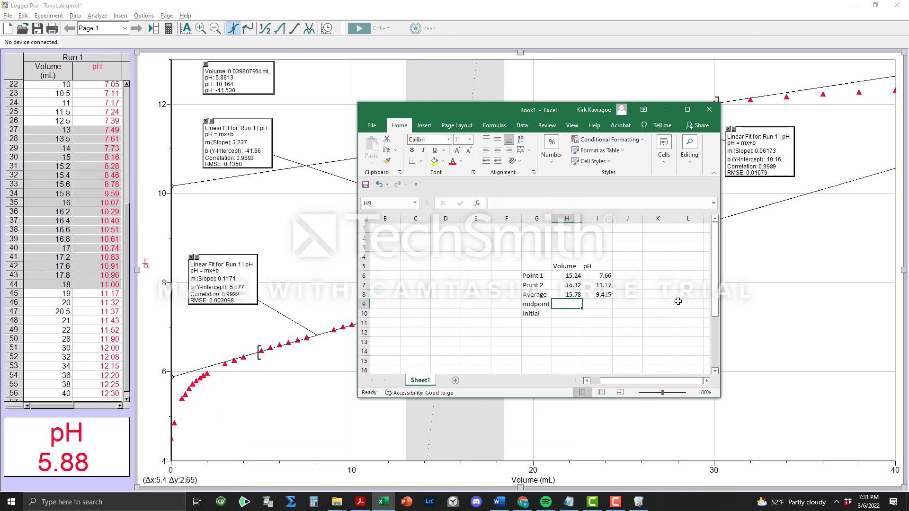
{"action": "left_click", "coordinate": [574, 296]}
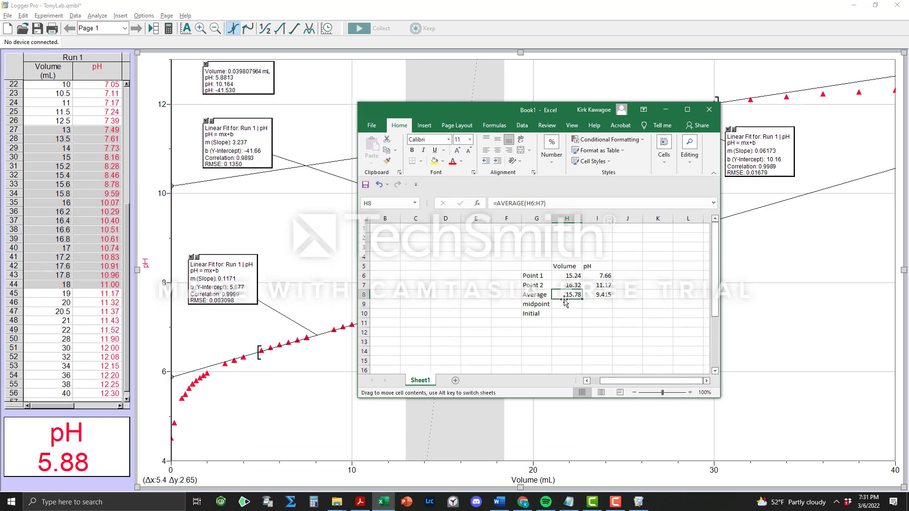
{"action": "left_click", "coordinate": [566, 305]}
{"action": "type", "text": "="}
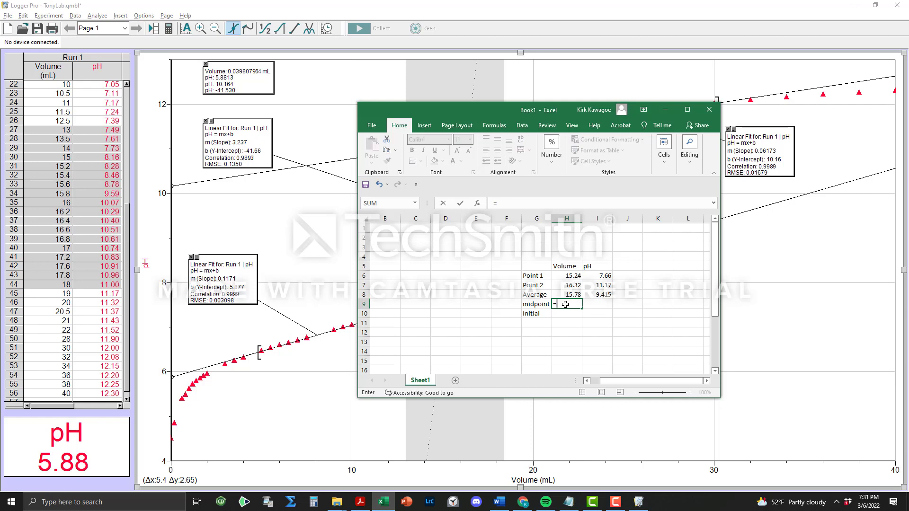
{"action": "key", "text": "Up"}
{"action": "type", "text": "/2"}
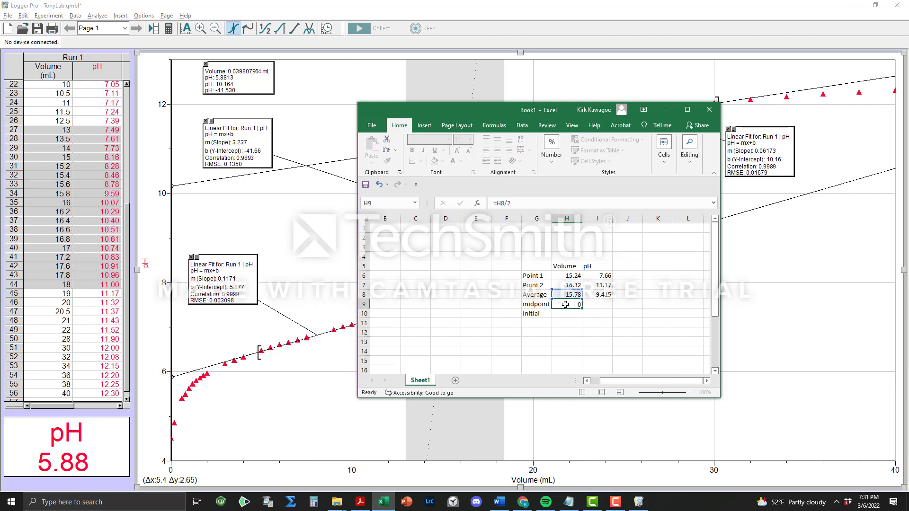
{"action": "key", "text": "Return"}
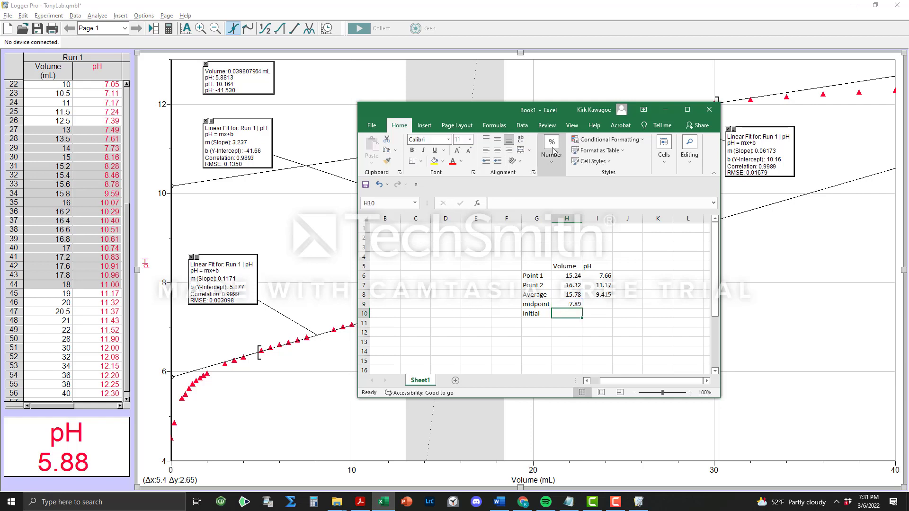
Return to the Logger Pro graph, raise the lower fit's info box, and zoom in on 4 to 12.5 mL to read the midpoint pH
{"action": "left_click_drag", "start_coordinate": [497, 108], "coordinate": [0, 142]}
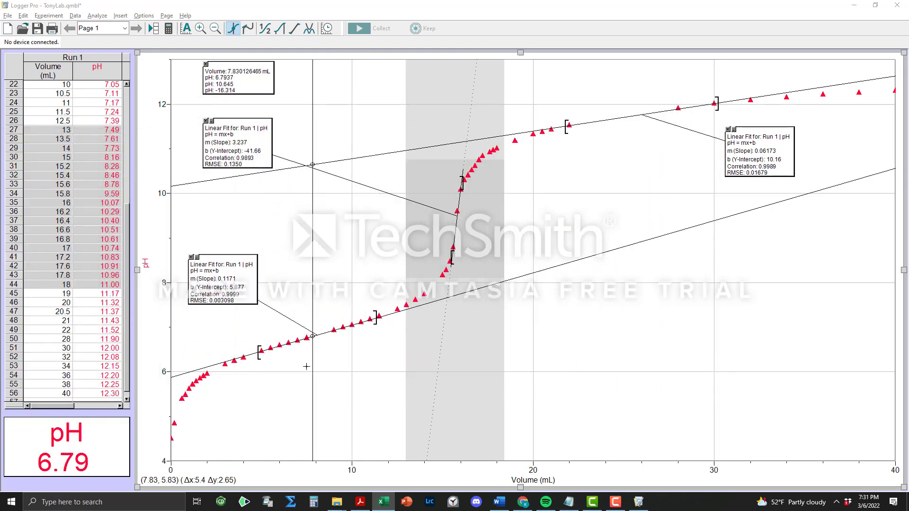
{"action": "mouse_move", "coordinate": [239, 272]}
{"action": "left_mouse_down"}
{"action": "mouse_move", "coordinate": [265, 307]}
{"action": "mouse_move", "coordinate": [267, 207]}
{"action": "left_mouse_up"}
{"action": "left_click_drag", "start_coordinate": [240, 303], "coordinate": [400, 364]}
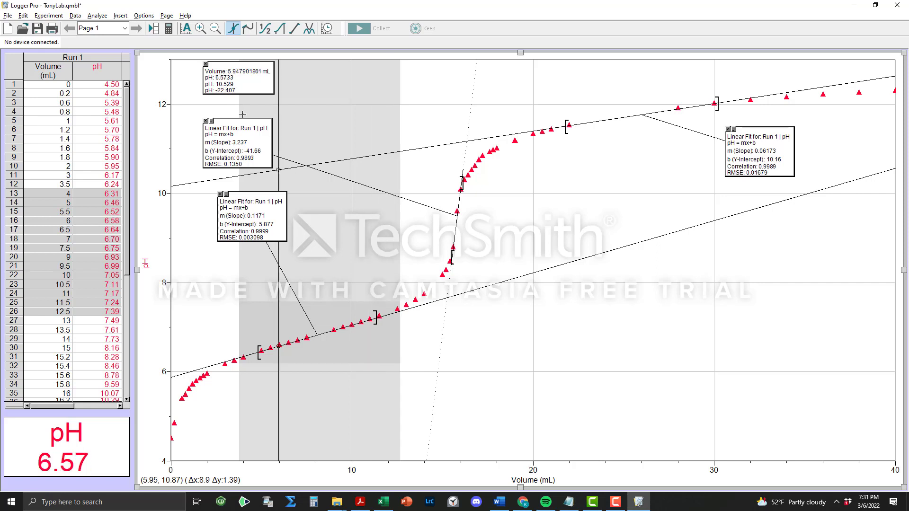
{"action": "left_click", "coordinate": [200, 29]}
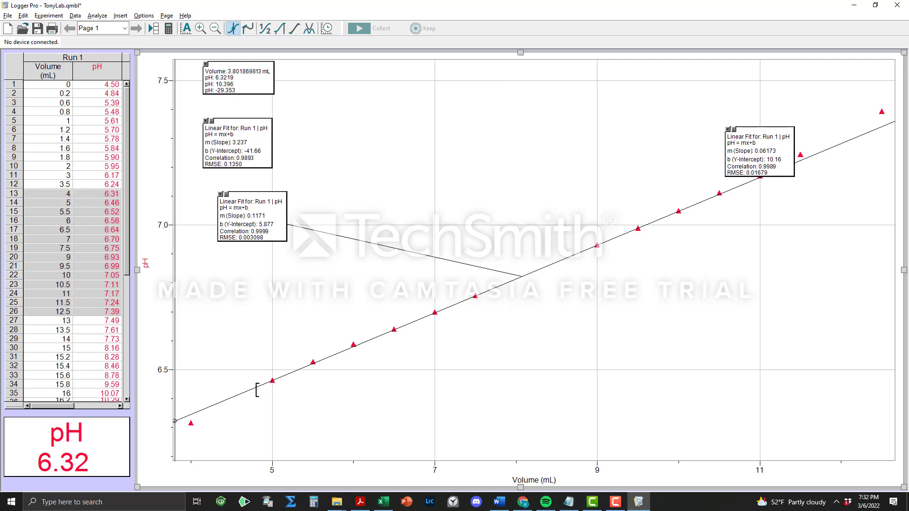
Bring back the Excel workbook and enter 6.80 as the midpoint pH in I9, keeping that cell selected
{"action": "left_click_drag", "start_coordinate": [0, 228], "coordinate": [412, 109]}
{"action": "left_click", "coordinate": [629, 305]}
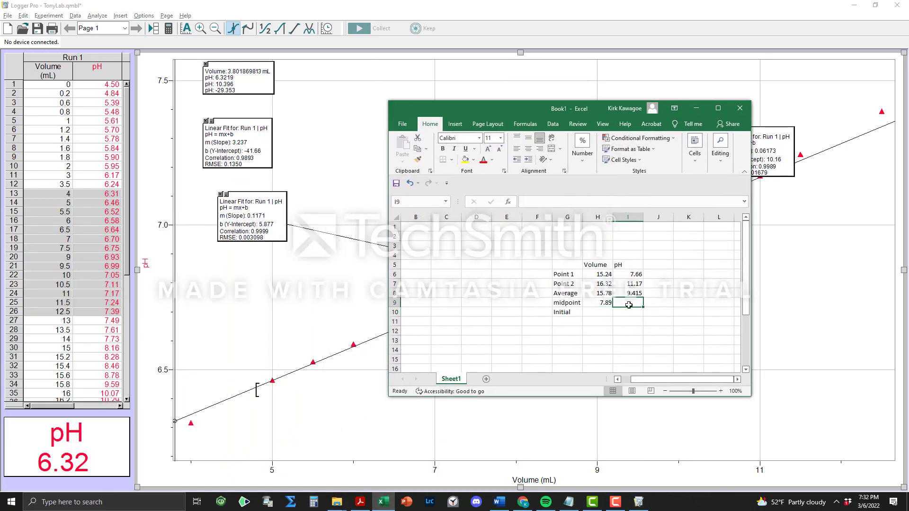
{"action": "type", "text": "6."}
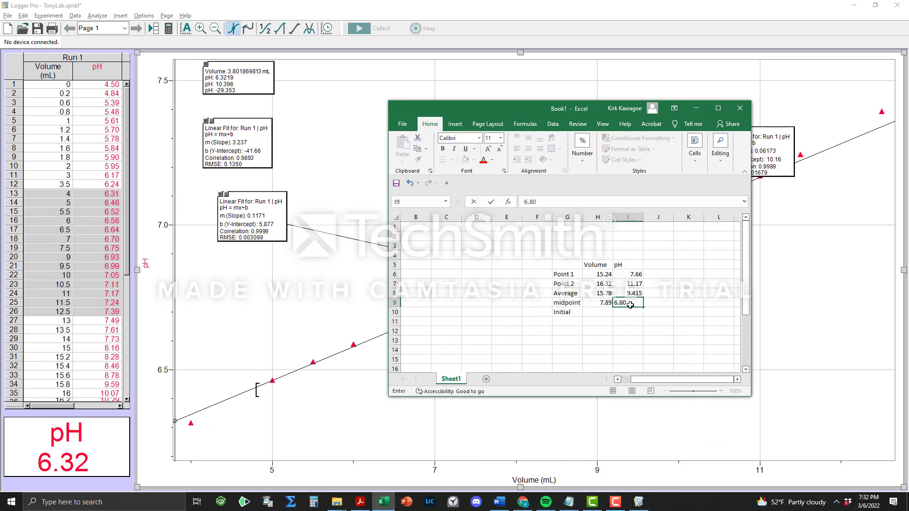
{"action": "type", "text": "80"}
{"action": "key", "text": "Return"}
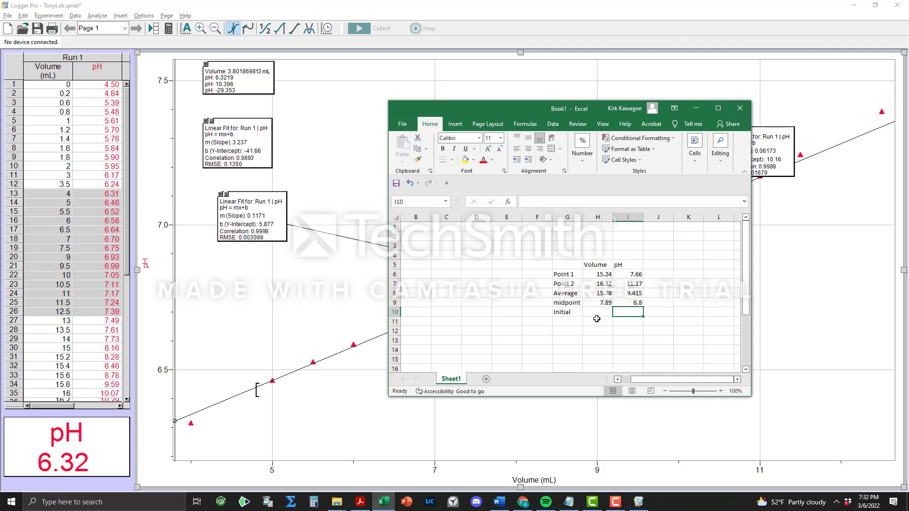
{"action": "left_click", "coordinate": [631, 302]}
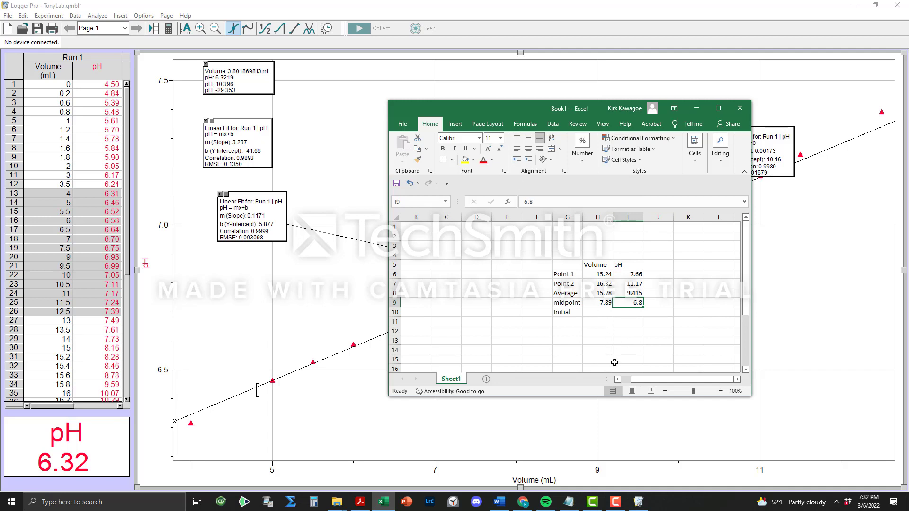
Fill in the Initial row of the table with volume 0 in H10 and pH 4.50 in I10
{"action": "left_click", "coordinate": [600, 311]}
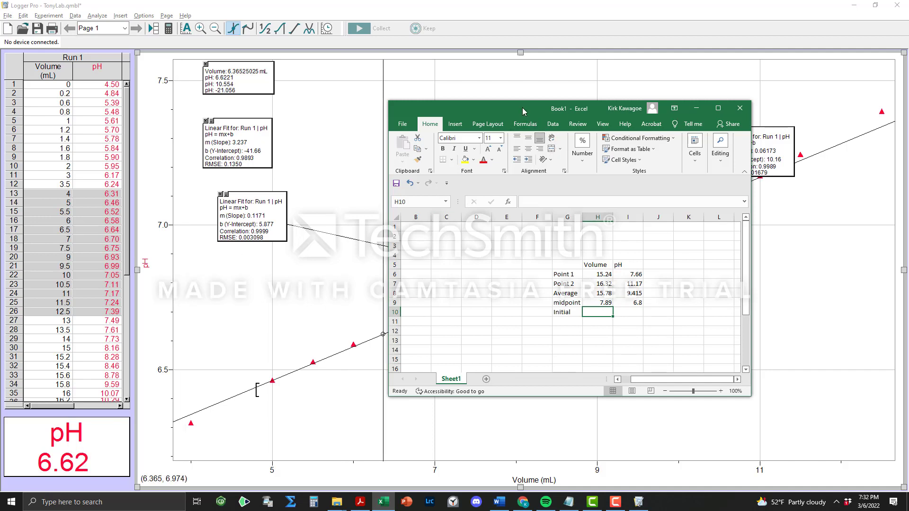
{"action": "left_click_drag", "start_coordinate": [522, 107], "coordinate": [438, 78]}
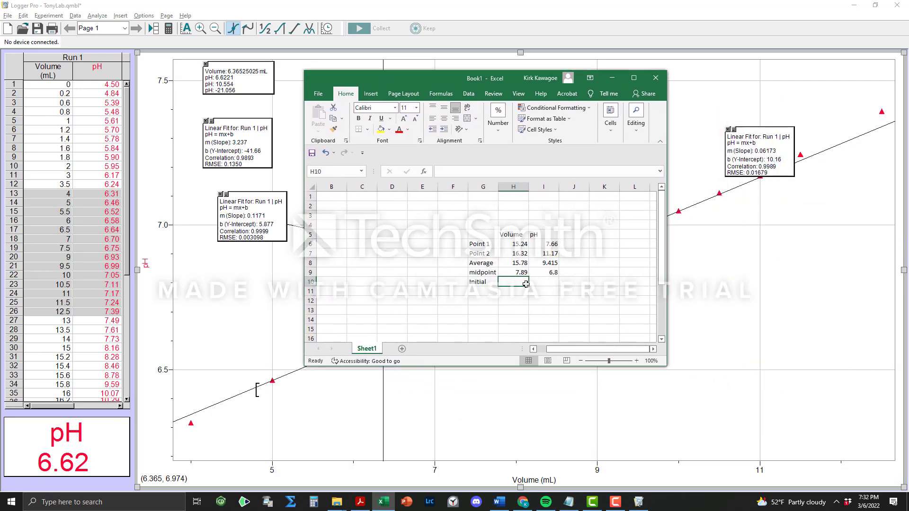
{"action": "type", "text": "0"}
{"action": "key", "text": "Tab"}
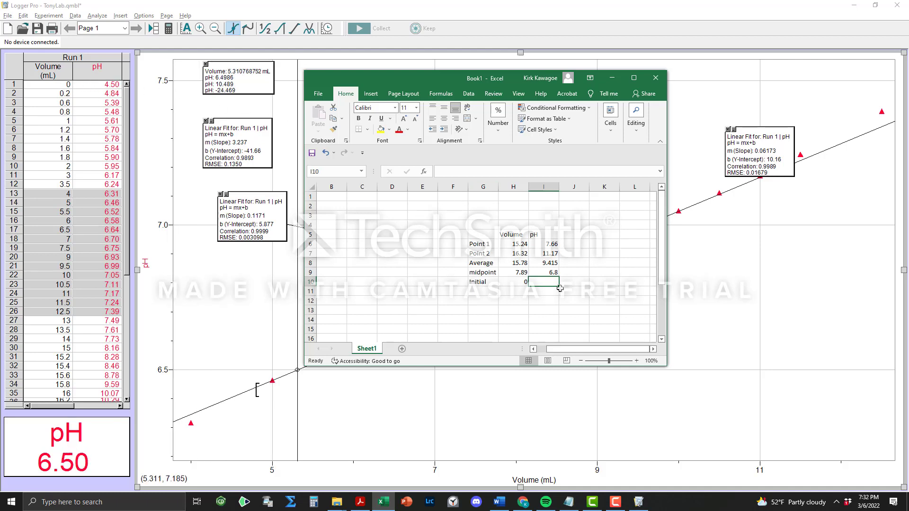
{"action": "type", "text": "4."}
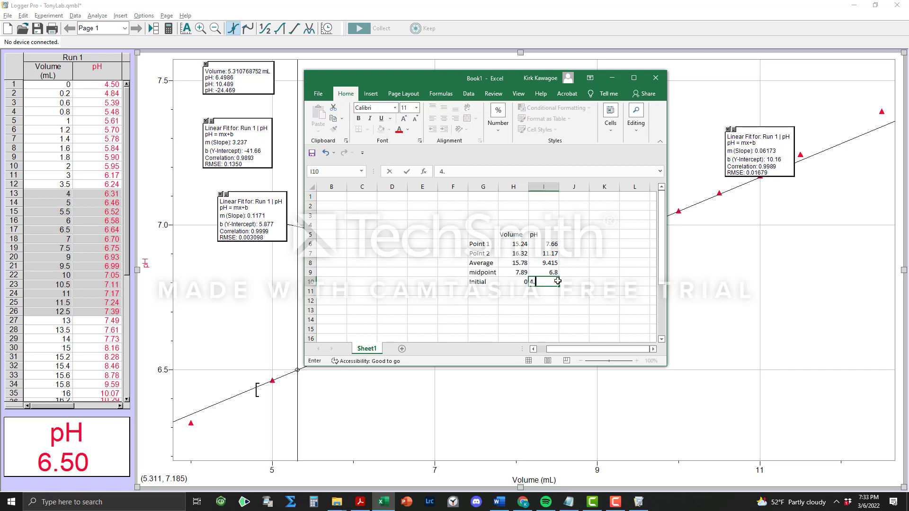
{"action": "type", "text": "50"}
{"action": "key", "text": "Return"}
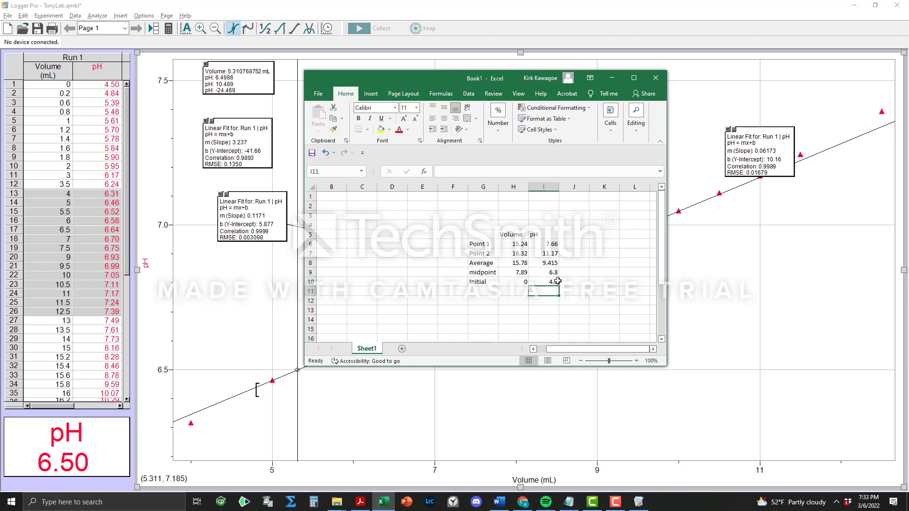
Maximize the workbook, format the midpoint and initial values in H9:I10 to two decimal places, and restore the smaller window over the graph
{"action": "left_click", "coordinate": [633, 77]}
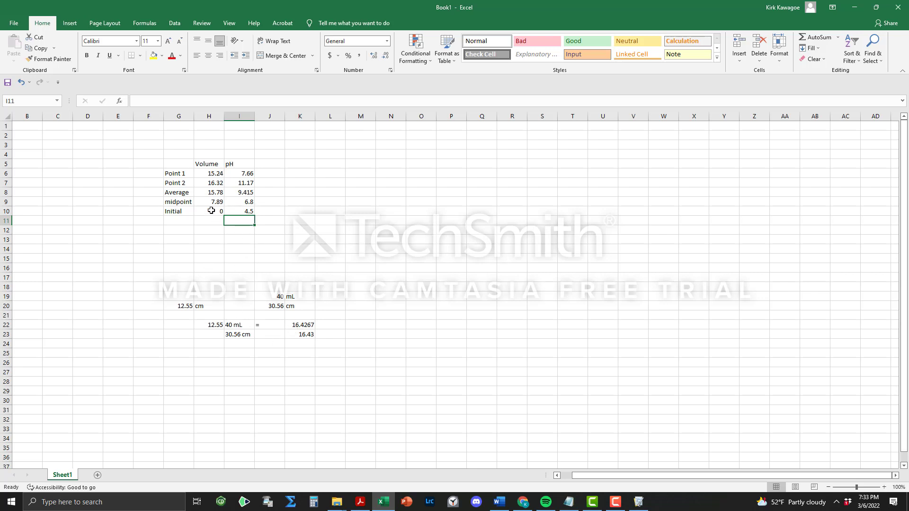
{"action": "left_click_drag", "start_coordinate": [240, 203], "coordinate": [218, 211]}
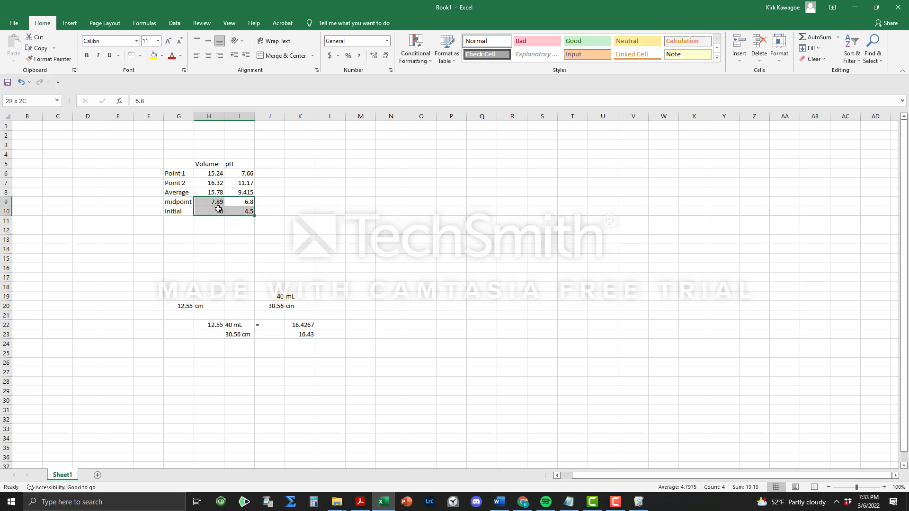
{"action": "left_click", "coordinate": [386, 56]}
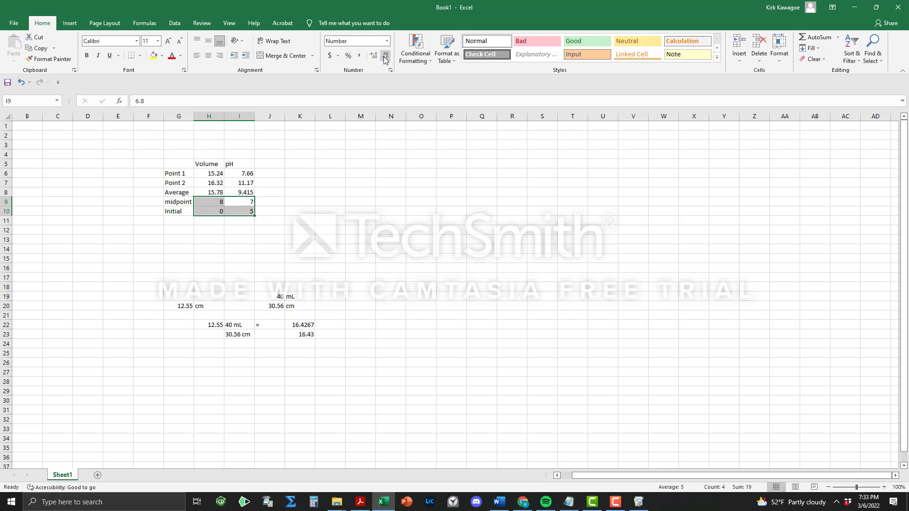
{"action": "left_click", "coordinate": [374, 57]}
{"action": "left_click", "coordinate": [374, 57]}
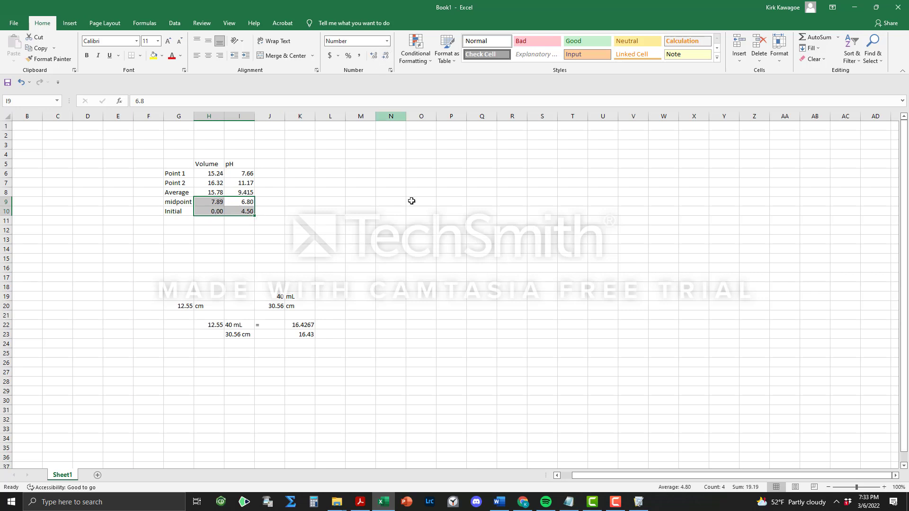
{"action": "left_click", "coordinate": [241, 231]}
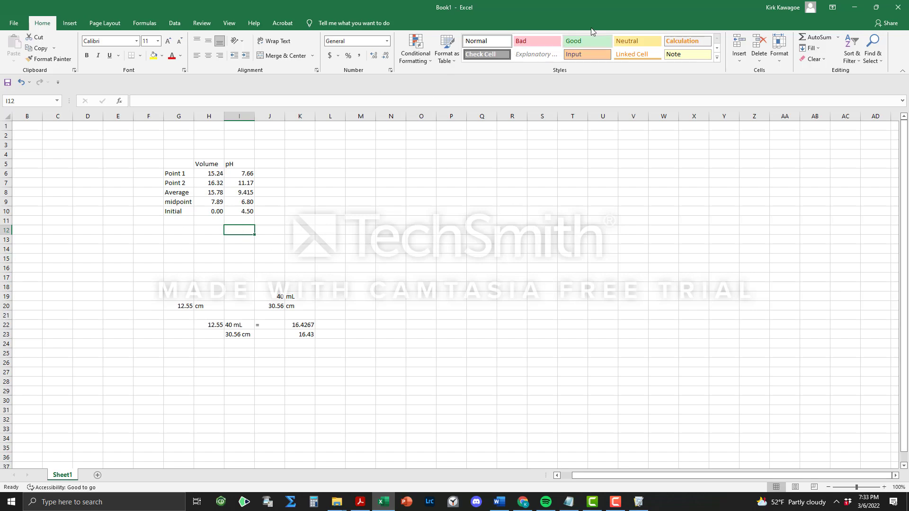
{"action": "left_click_drag", "start_coordinate": [608, 7], "coordinate": [650, 111]}
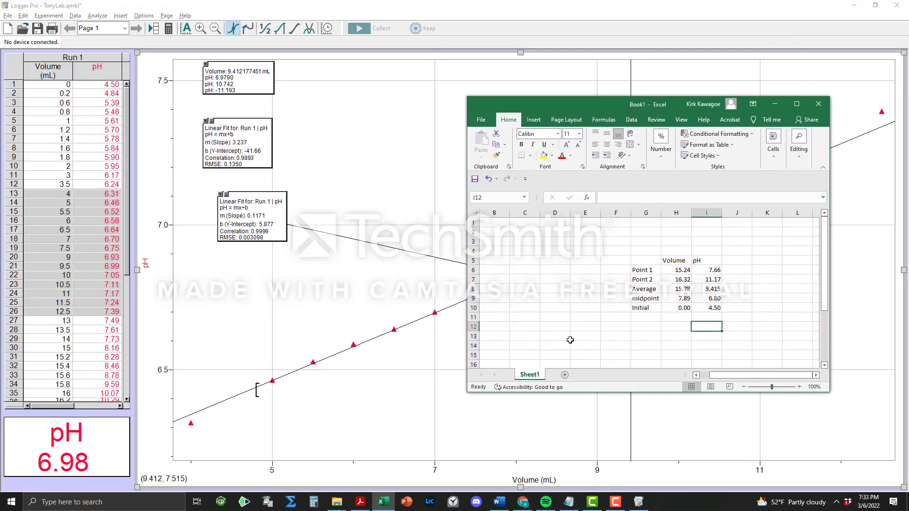